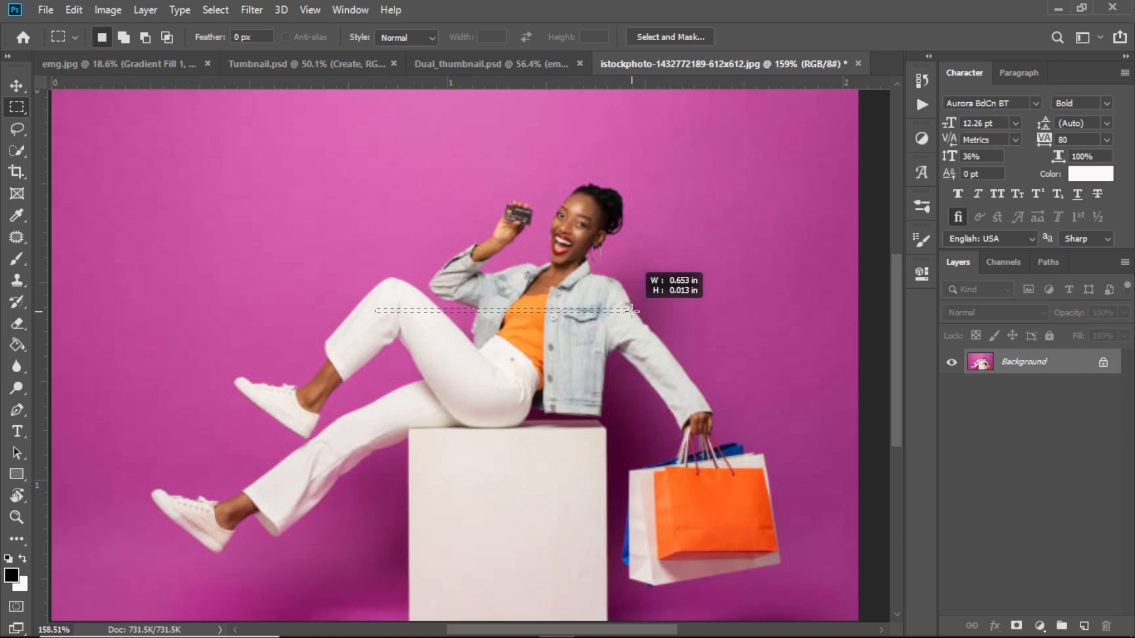
Copy a thin strip across the woman's chest to Layer 1 and stretch it into a tall, narrow streaky column.
{"action": "left_click_drag", "start_coordinate": [632, 311], "coordinate": [633, 311]}
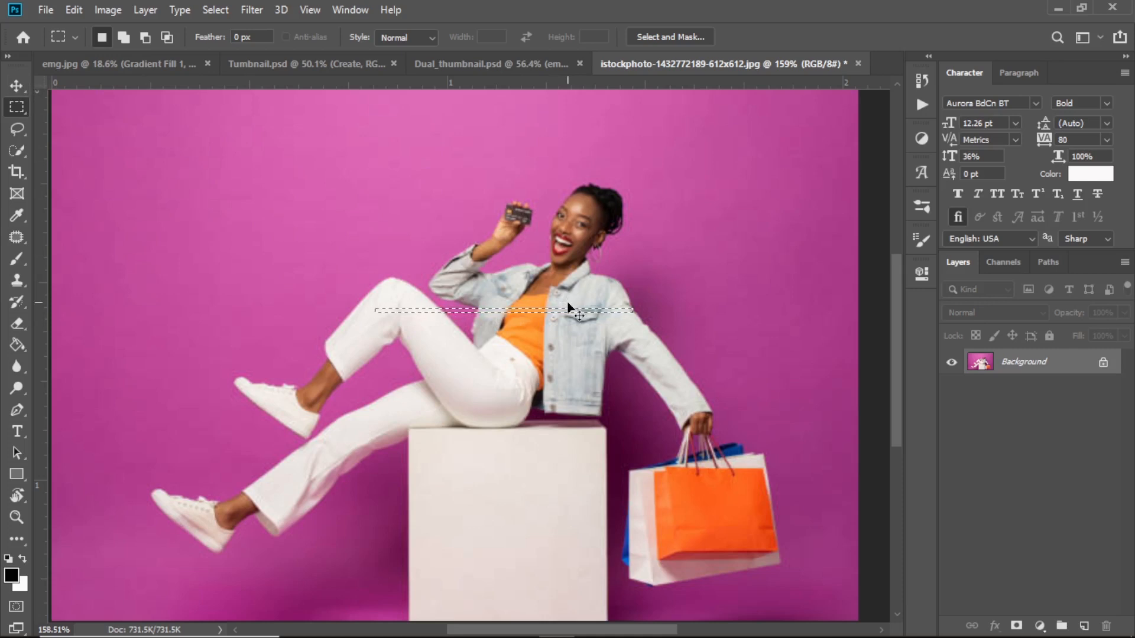
{"action": "key", "text": "ctrl+j"}
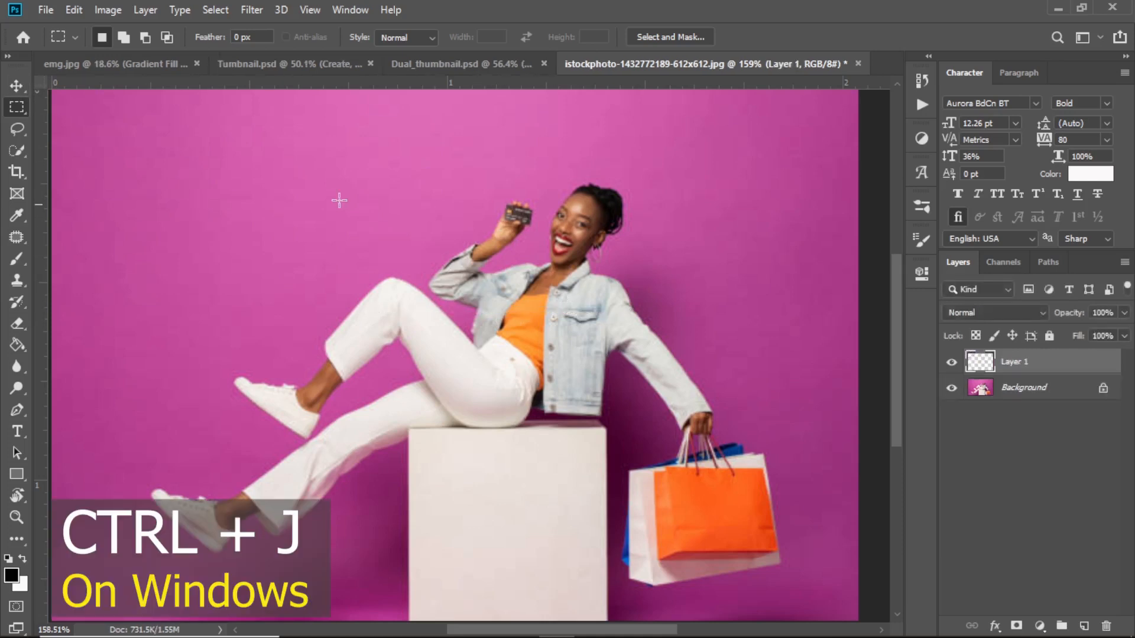
{"action": "left_click", "coordinate": [17, 86]}
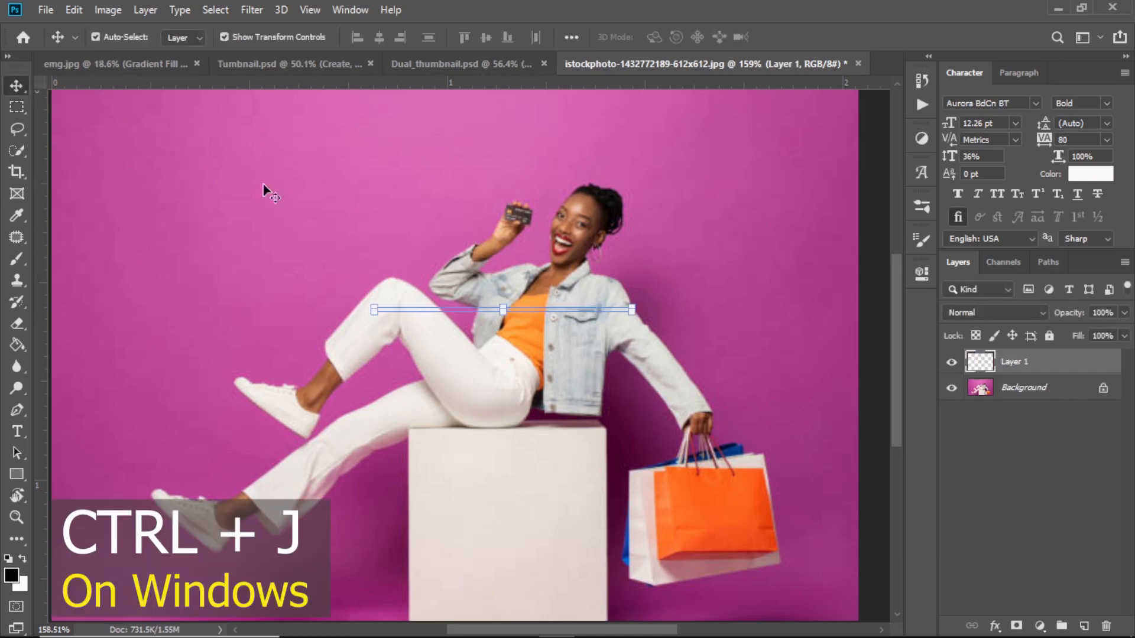
{"action": "left_click", "coordinate": [505, 308]}
{"action": "left_click_drag", "start_coordinate": [505, 307], "coordinate": [531, 110]}
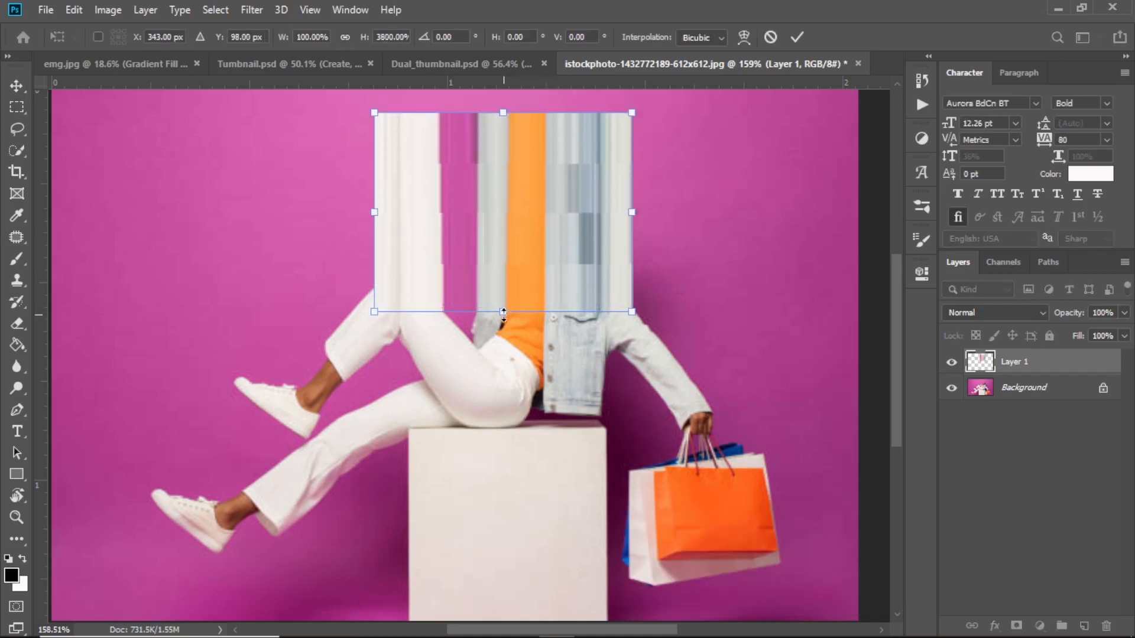
{"action": "left_click_drag", "start_coordinate": [503, 312], "coordinate": [496, 576]}
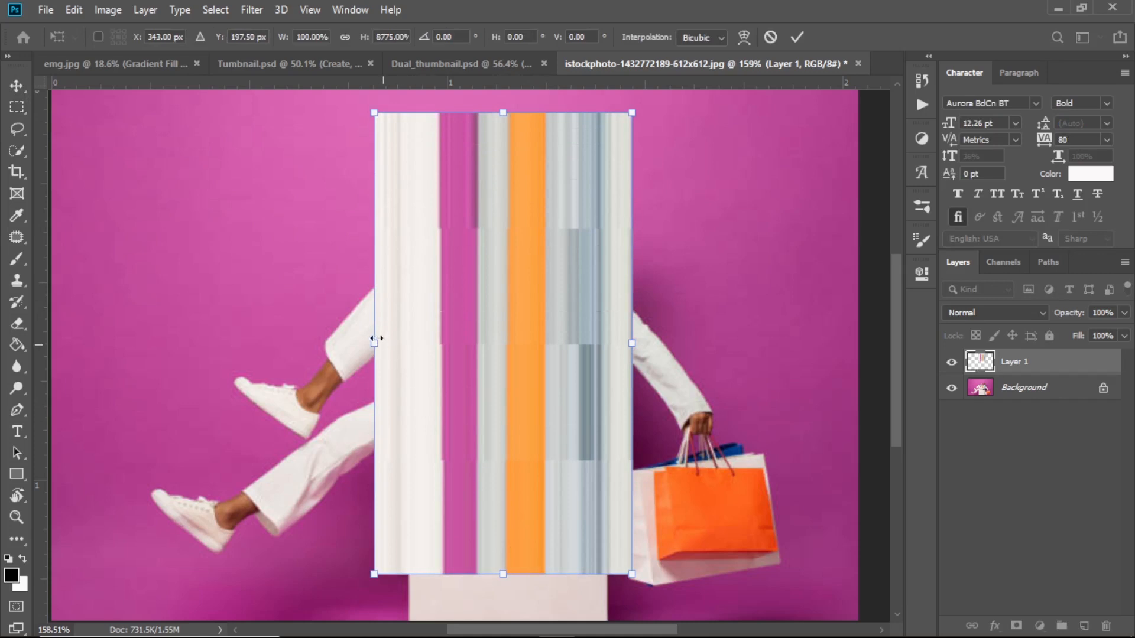
{"action": "left_click_drag", "start_coordinate": [376, 339], "coordinate": [485, 346]}
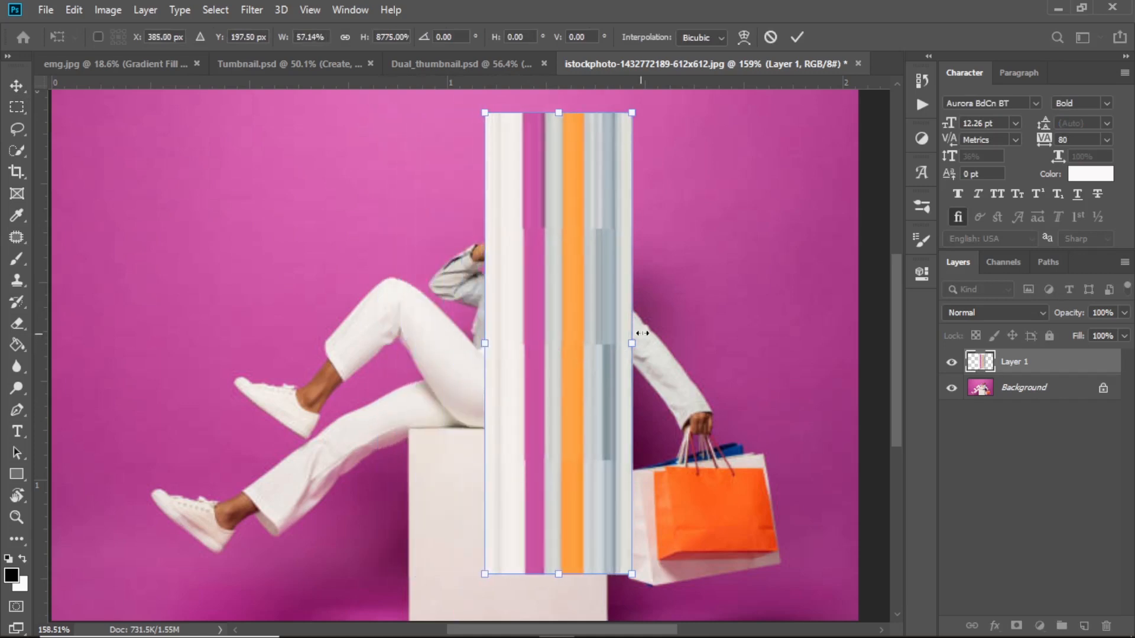
{"action": "left_click_drag", "start_coordinate": [634, 334], "coordinate": [556, 343]}
Rotate the streaky band 90° clockwise, stretch it edge to edge across the canvas, thin it, and commit.
{"action": "right_click", "coordinate": [528, 290]}
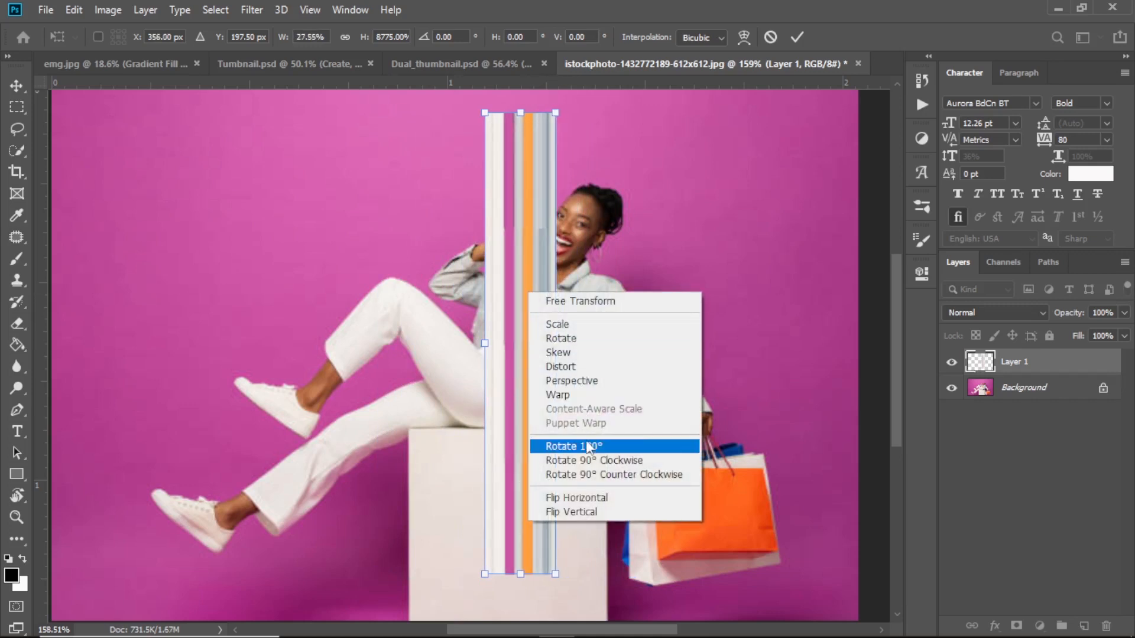
{"action": "left_click", "coordinate": [594, 461]}
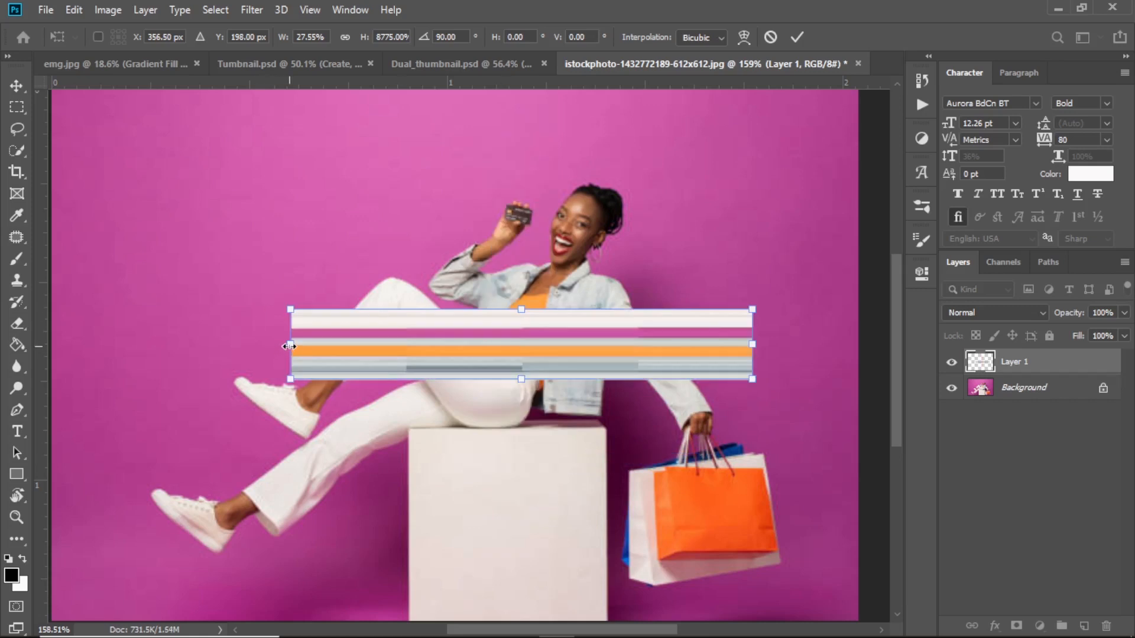
{"action": "left_click_drag", "start_coordinate": [289, 345], "coordinate": [52, 338]}
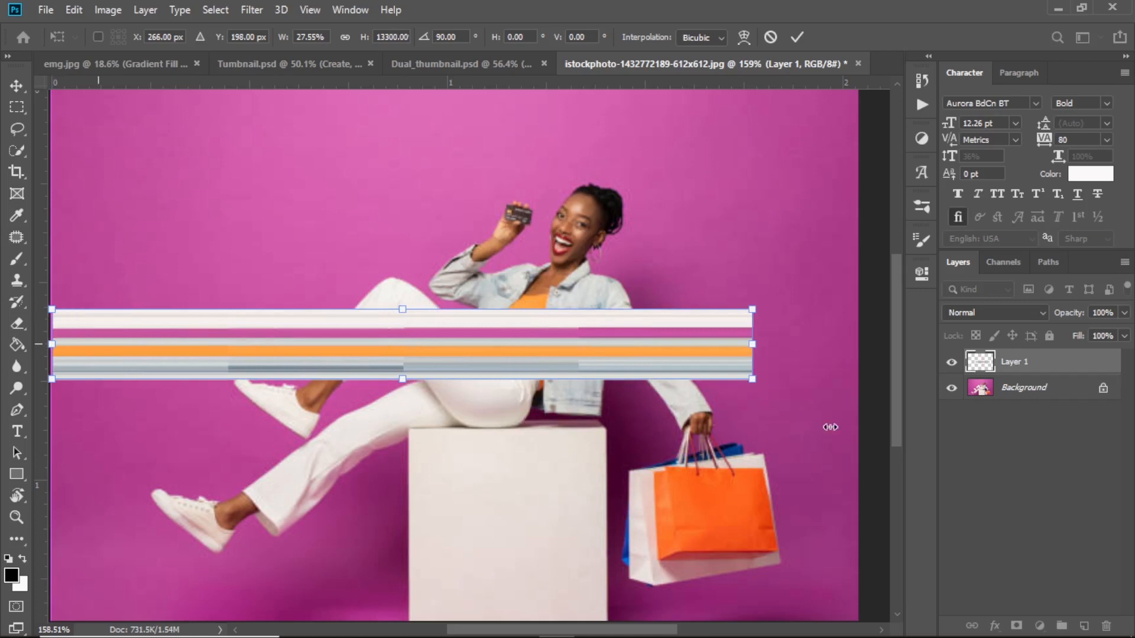
{"action": "left_click_drag", "start_coordinate": [752, 342], "coordinate": [857, 363]}
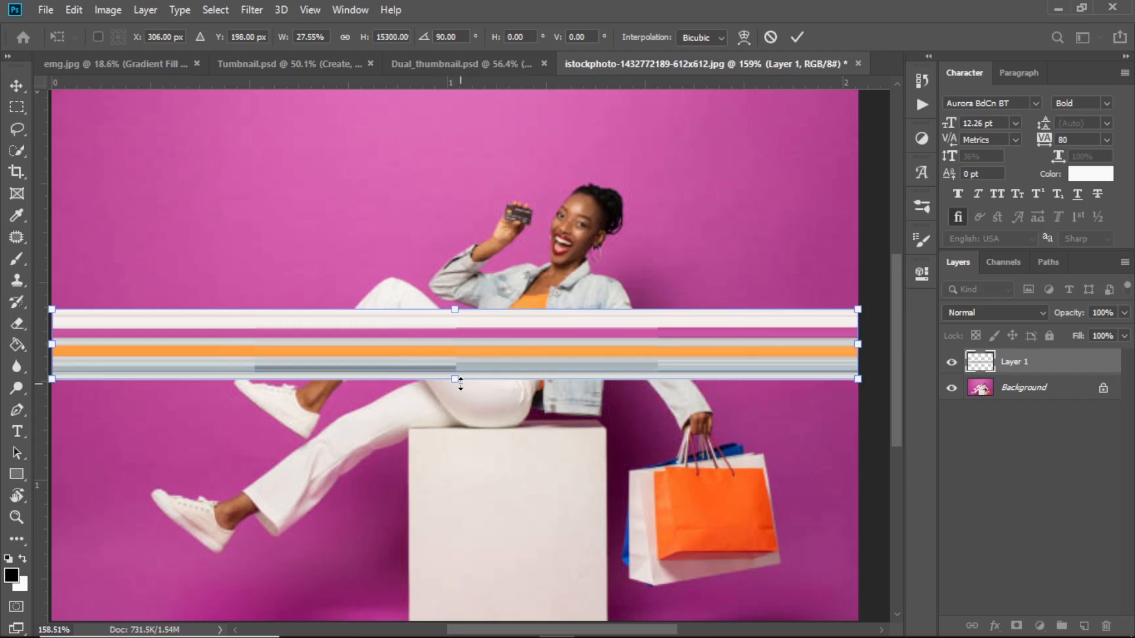
{"action": "left_click_drag", "start_coordinate": [460, 383], "coordinate": [460, 370]}
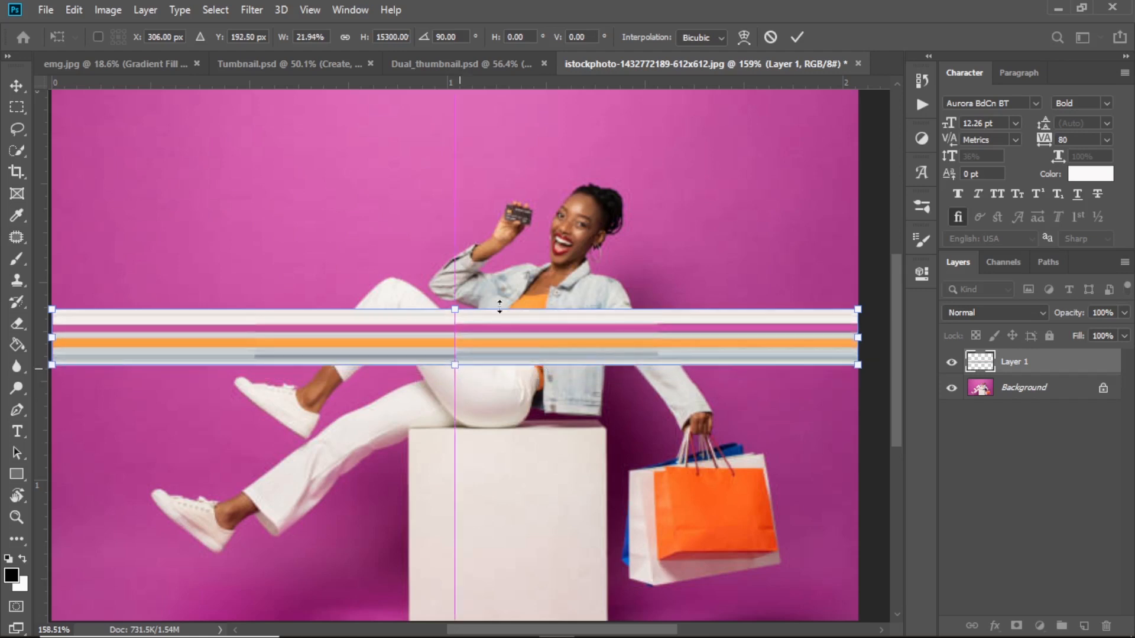
{"action": "left_click", "coordinate": [801, 37]}
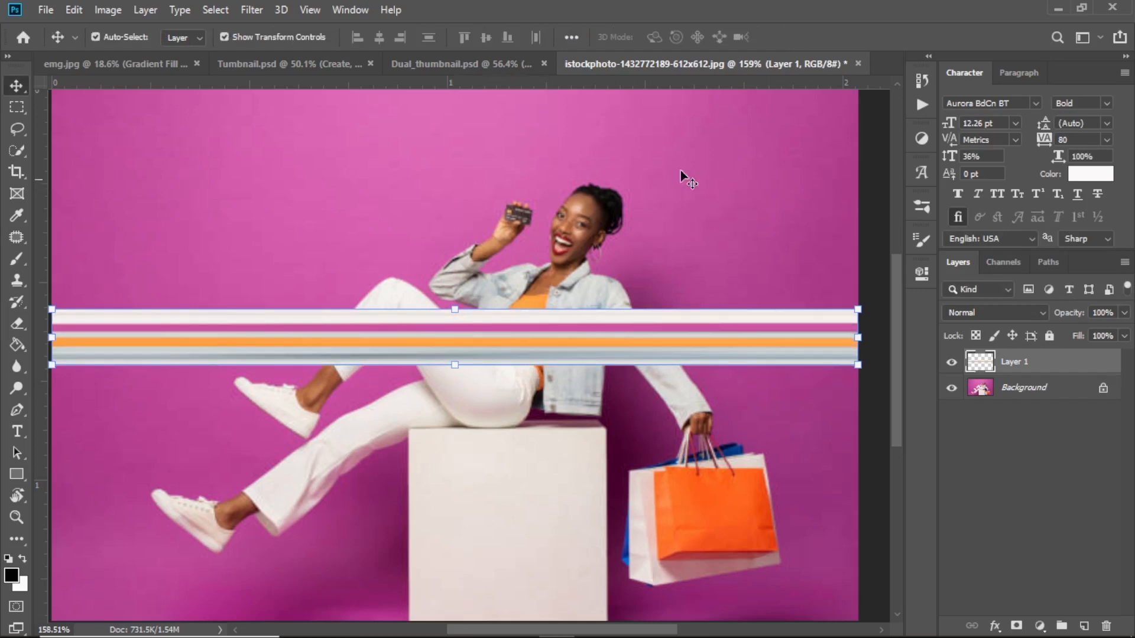
Apply Filter > Distort > Polar Coordinates (Rectangular to Polar) to bend the bar into an oval ring.
{"action": "left_click", "coordinate": [243, 11]}
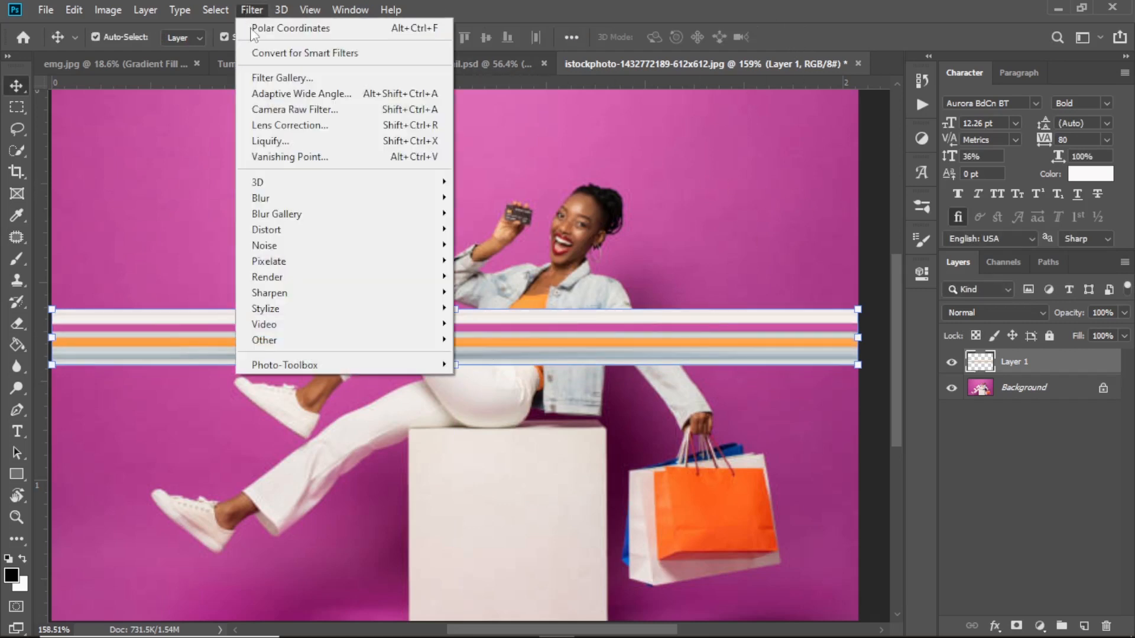
{"action": "mouse_move", "coordinate": [386, 237]}
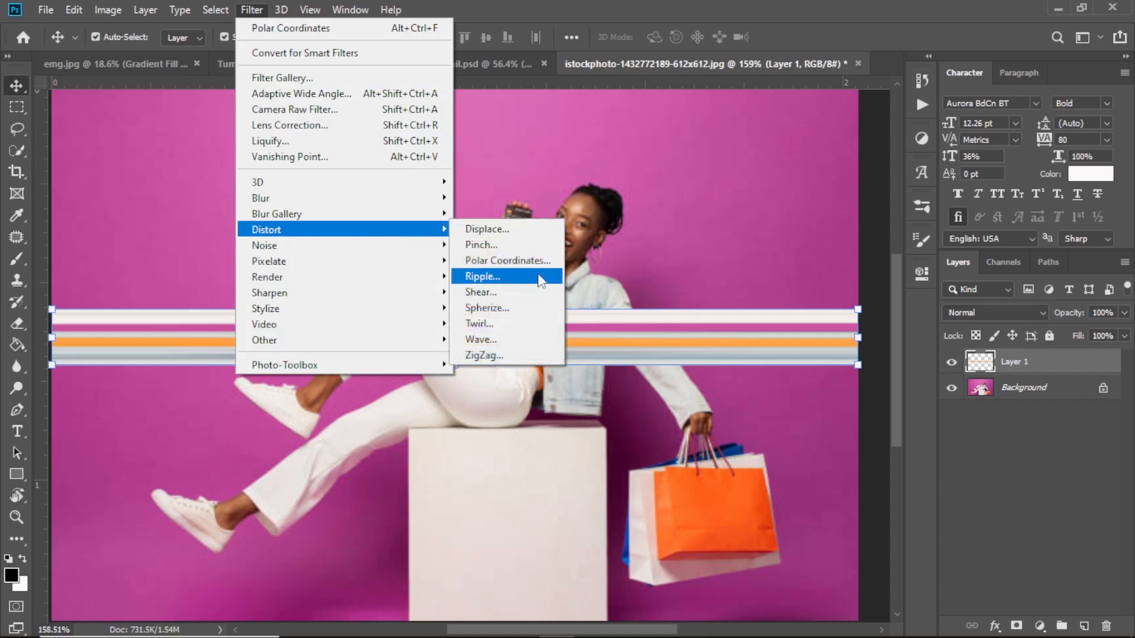
{"action": "left_click", "coordinate": [526, 258]}
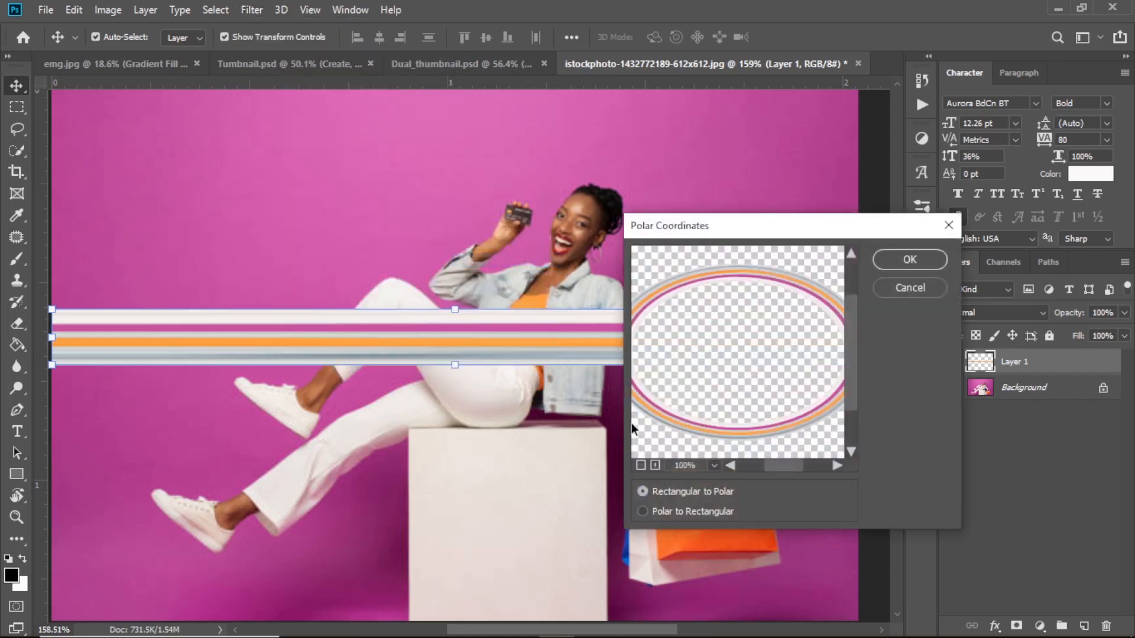
{"action": "left_click", "coordinate": [644, 463]}
{"action": "left_click", "coordinate": [644, 464]}
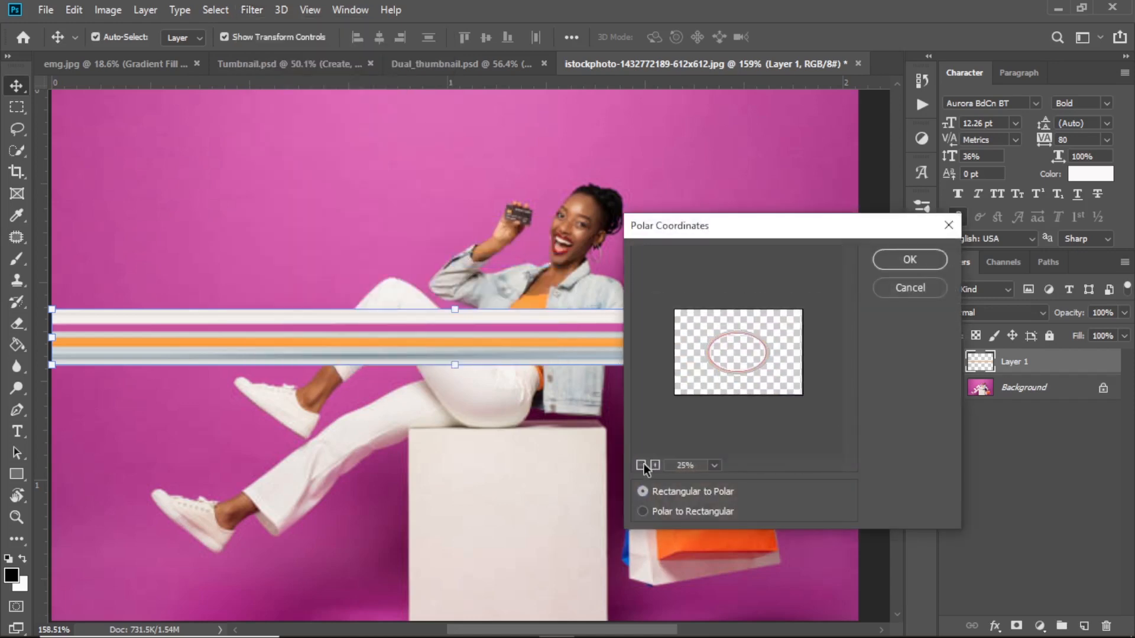
{"action": "left_click", "coordinate": [903, 255]}
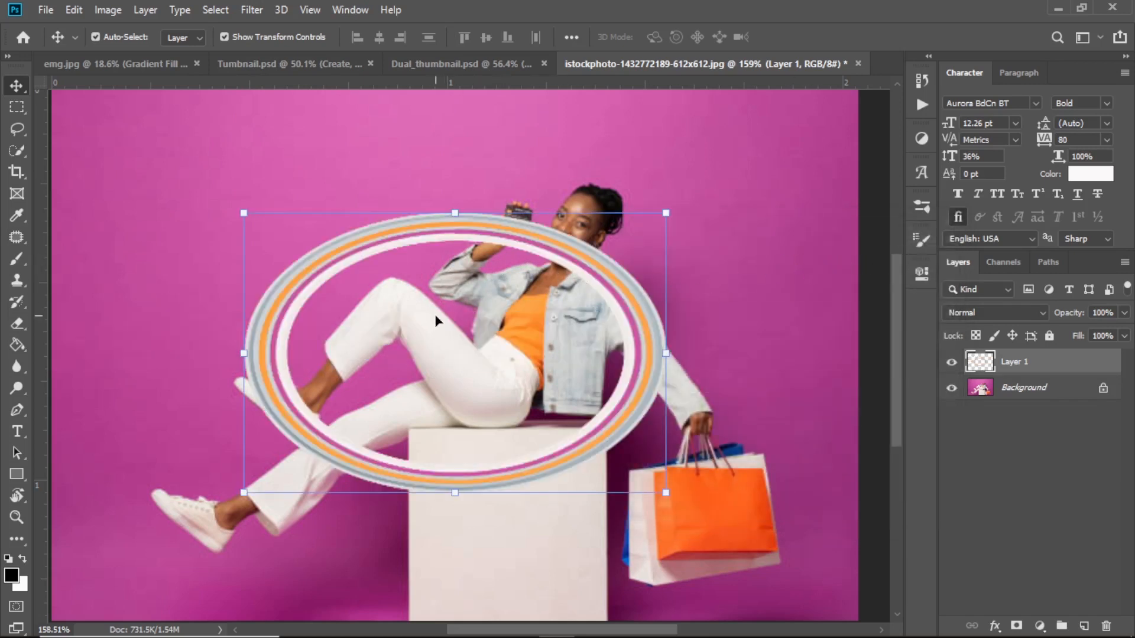
Free-transform the oval ring into a larger, rounder circle around the woman and box, then commit.
{"action": "left_click", "coordinate": [244, 352]}
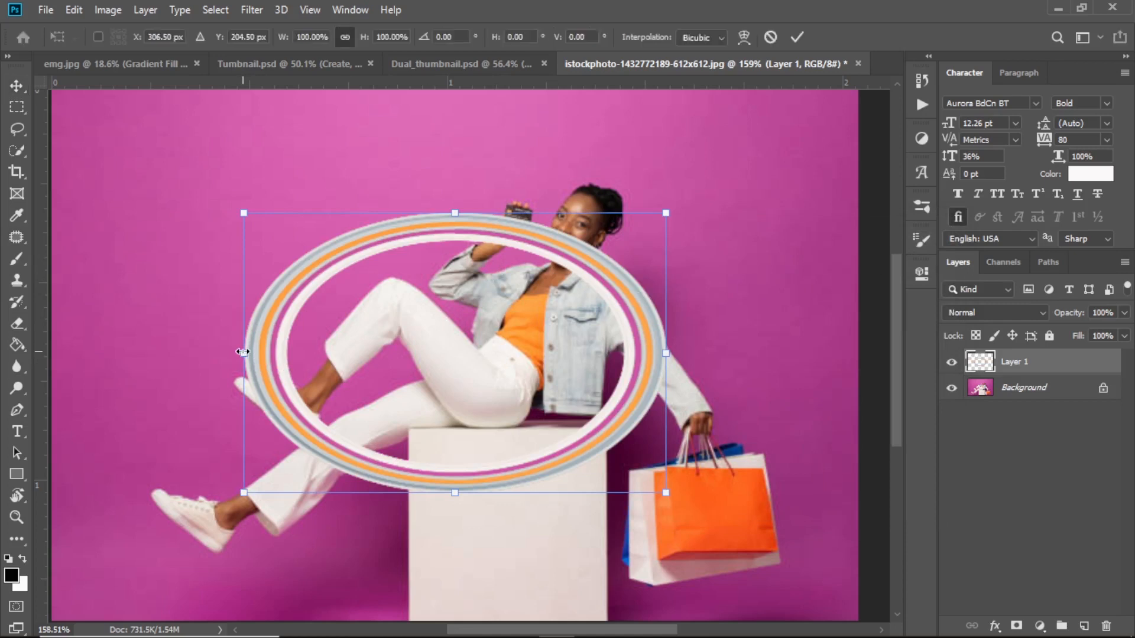
{"action": "left_click_drag", "start_coordinate": [243, 351], "coordinate": [367, 355]}
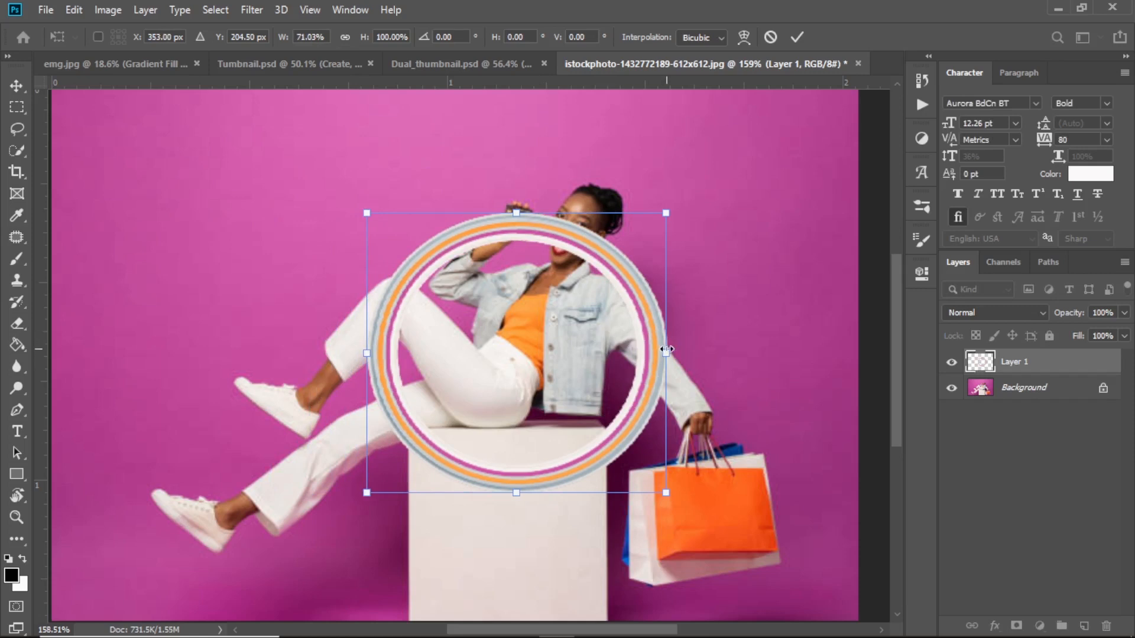
{"action": "left_click_drag", "start_coordinate": [661, 349], "coordinate": [656, 349]}
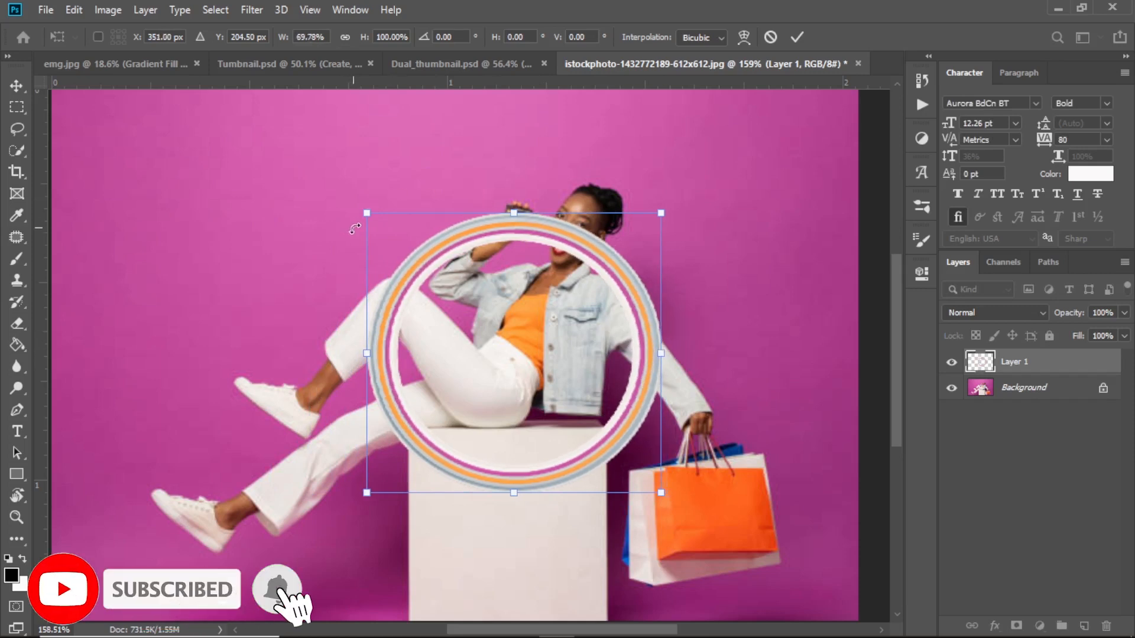
{"action": "left_click_drag", "start_coordinate": [367, 212], "coordinate": [327, 175]}
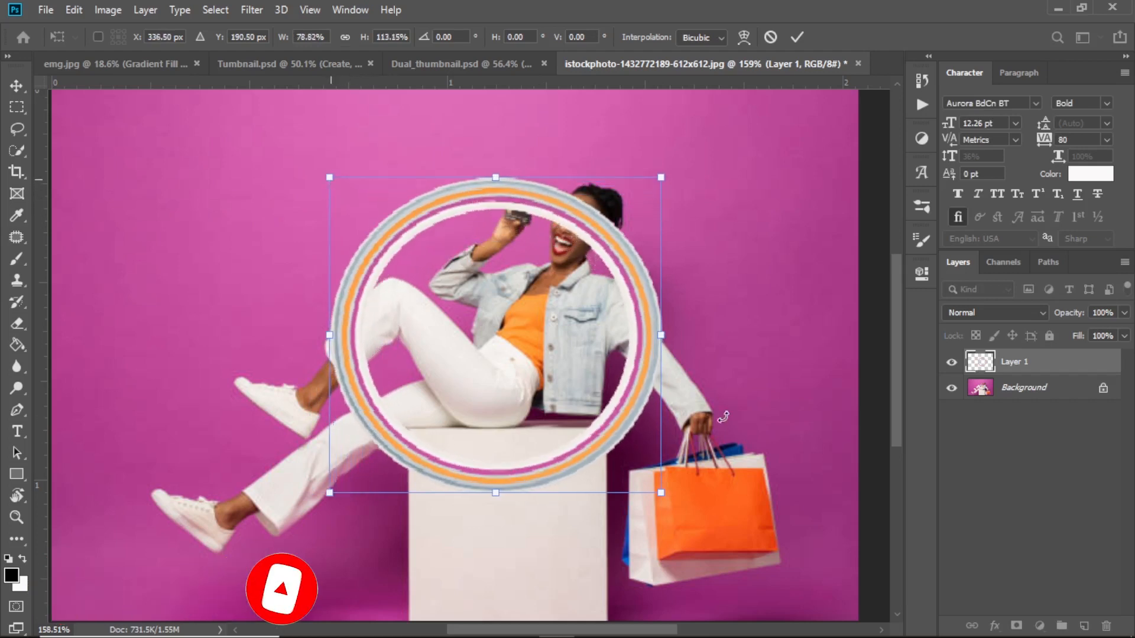
{"action": "left_click_drag", "start_coordinate": [665, 491], "coordinate": [775, 589]}
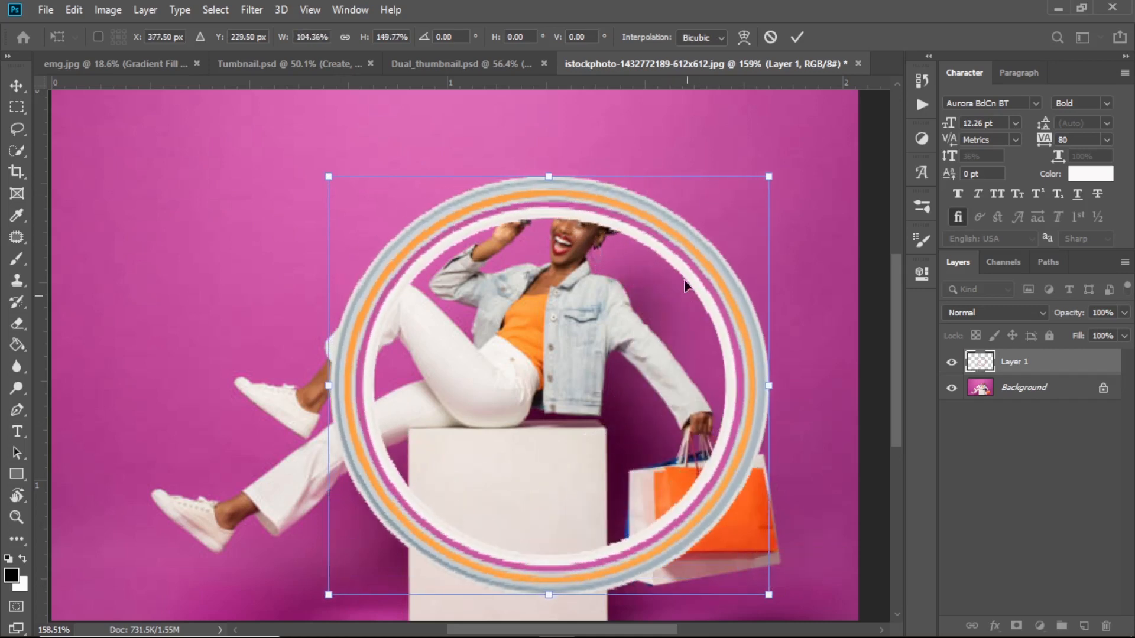
{"action": "left_click_drag", "start_coordinate": [668, 236], "coordinate": [646, 251]}
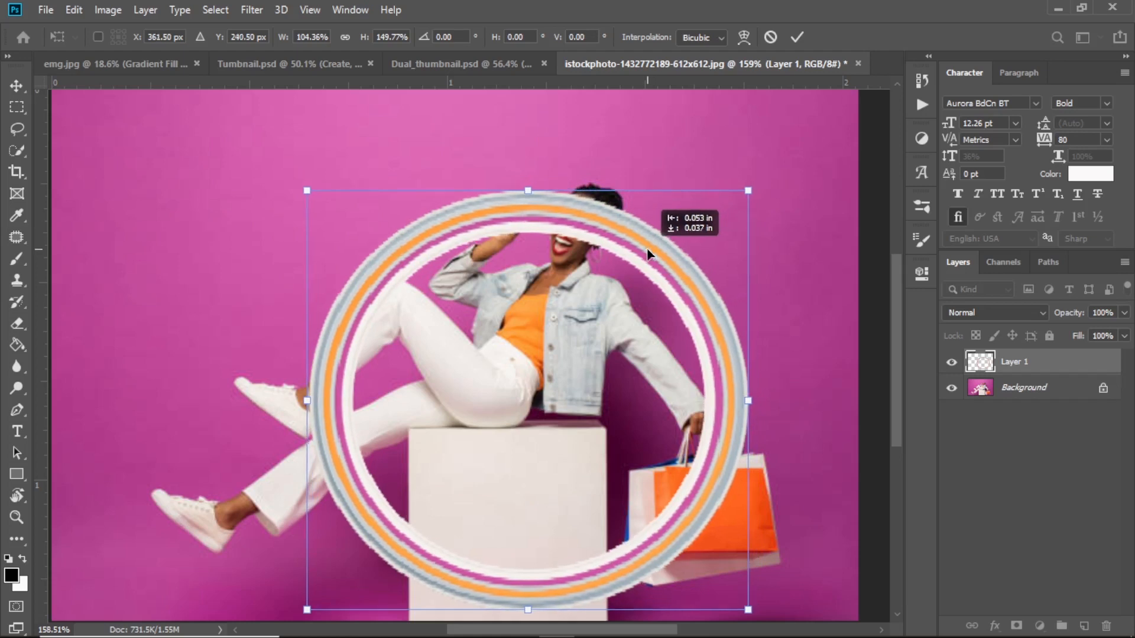
{"action": "left_click_drag", "start_coordinate": [647, 249], "coordinate": [647, 249]}
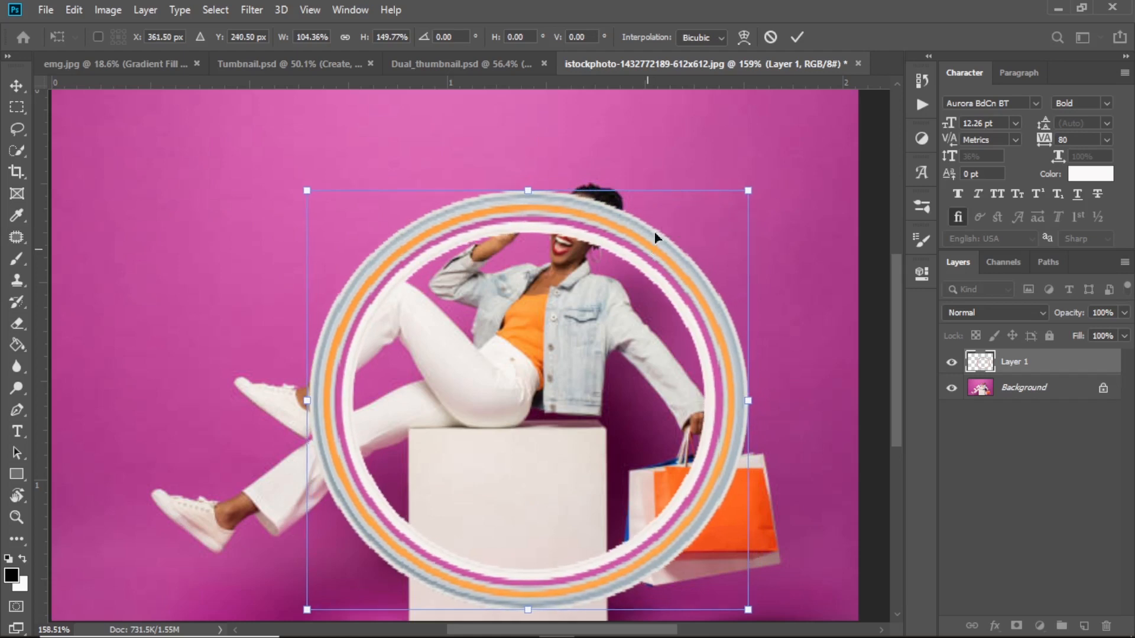
{"action": "left_click", "coordinate": [798, 37]}
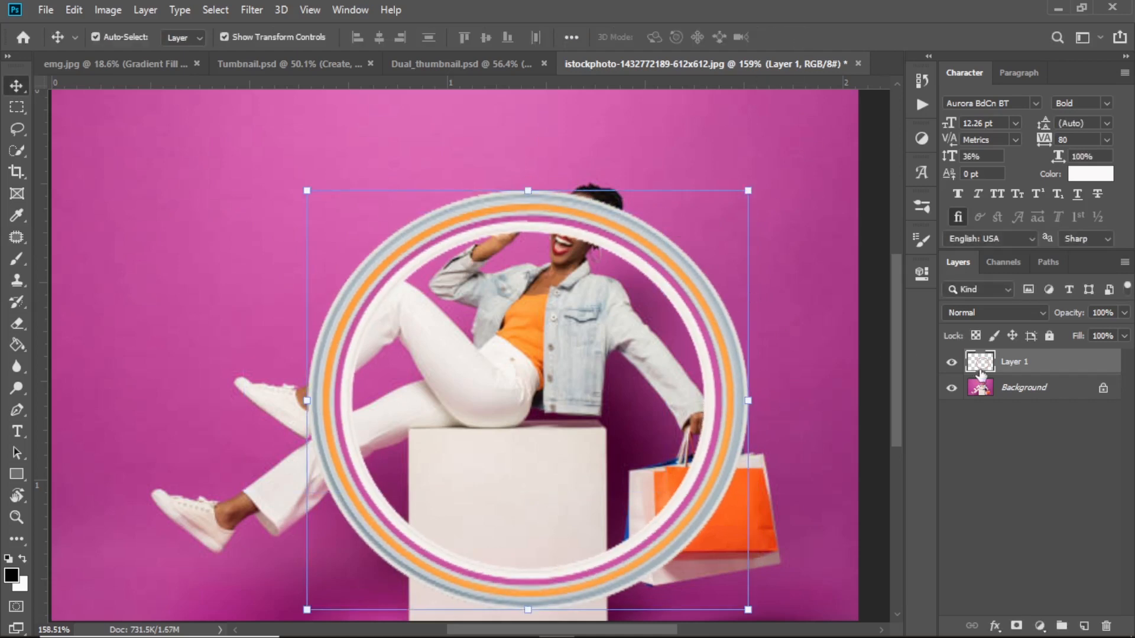
Rename the ring layer to Stretch and hide it.
{"action": "double_click", "coordinate": [1012, 362]}
{"action": "type", "text": "SY"}
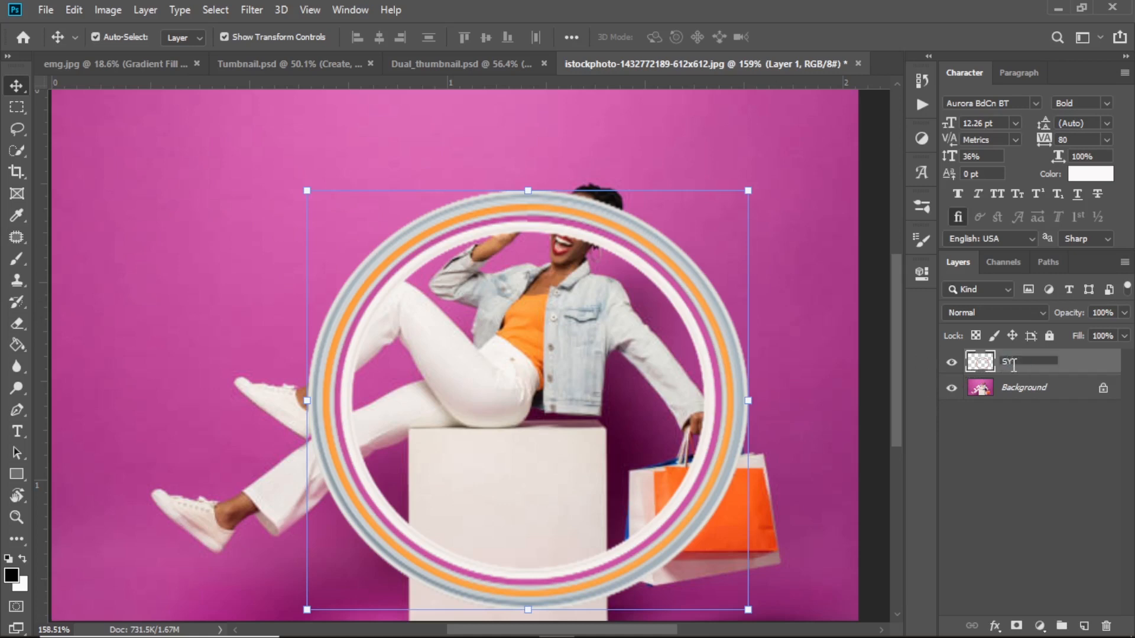
{"action": "type", "text": "t"}
{"action": "key", "text": "Return"}
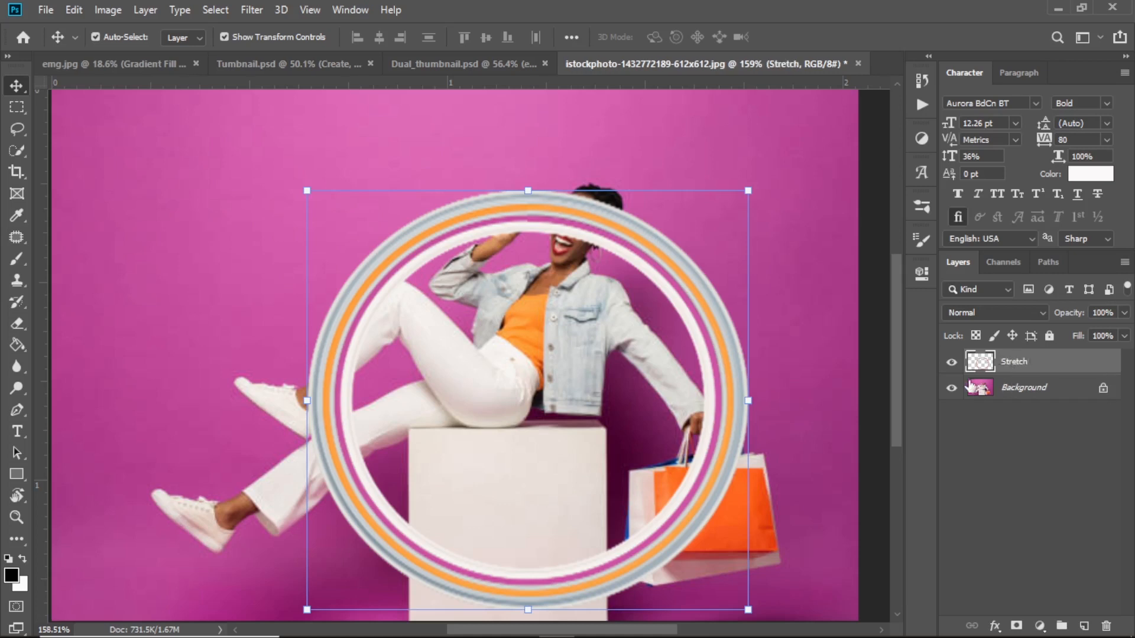
{"action": "left_click", "coordinate": [951, 363]}
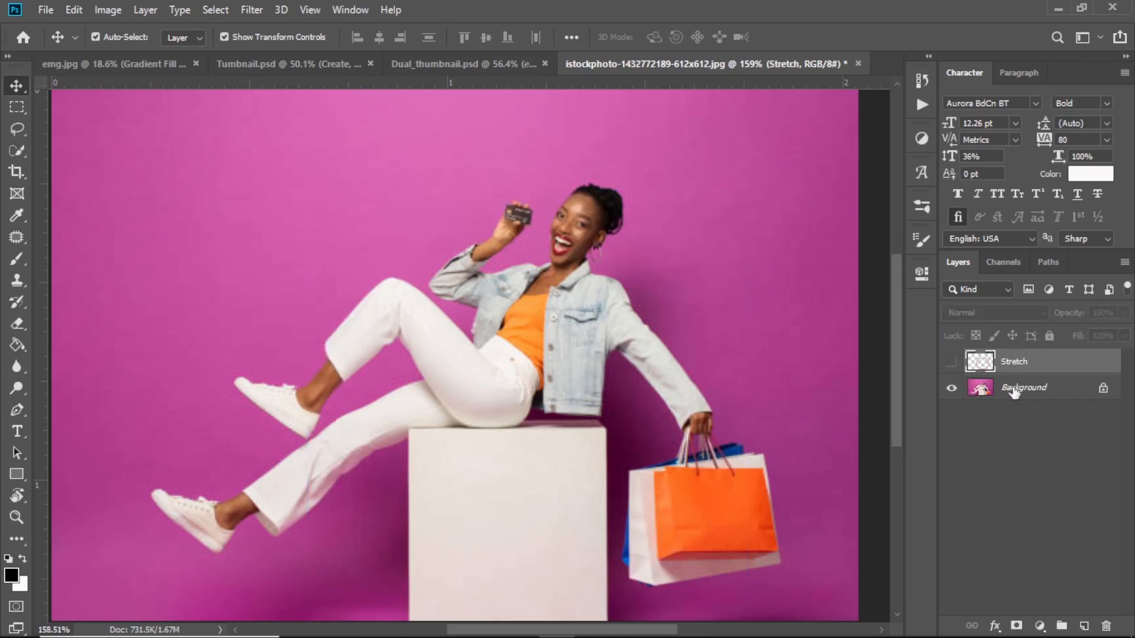
On the Background layer, use Quick Selection's Select Subject to select the woman, box and bags.
{"action": "left_click", "coordinate": [1016, 391]}
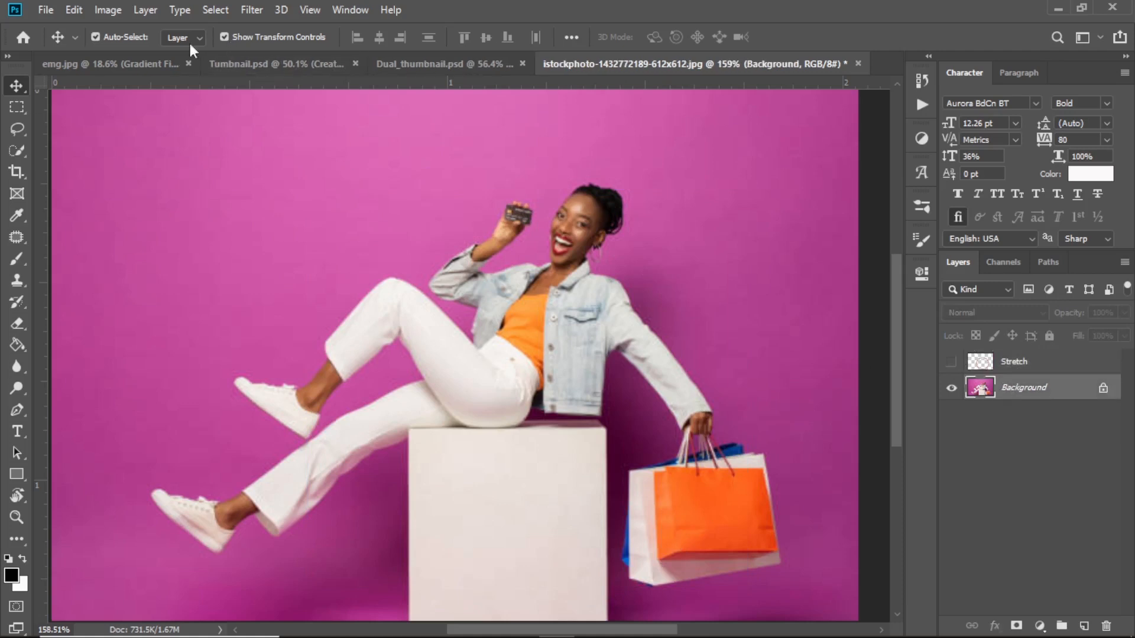
{"action": "left_click", "coordinate": [17, 258]}
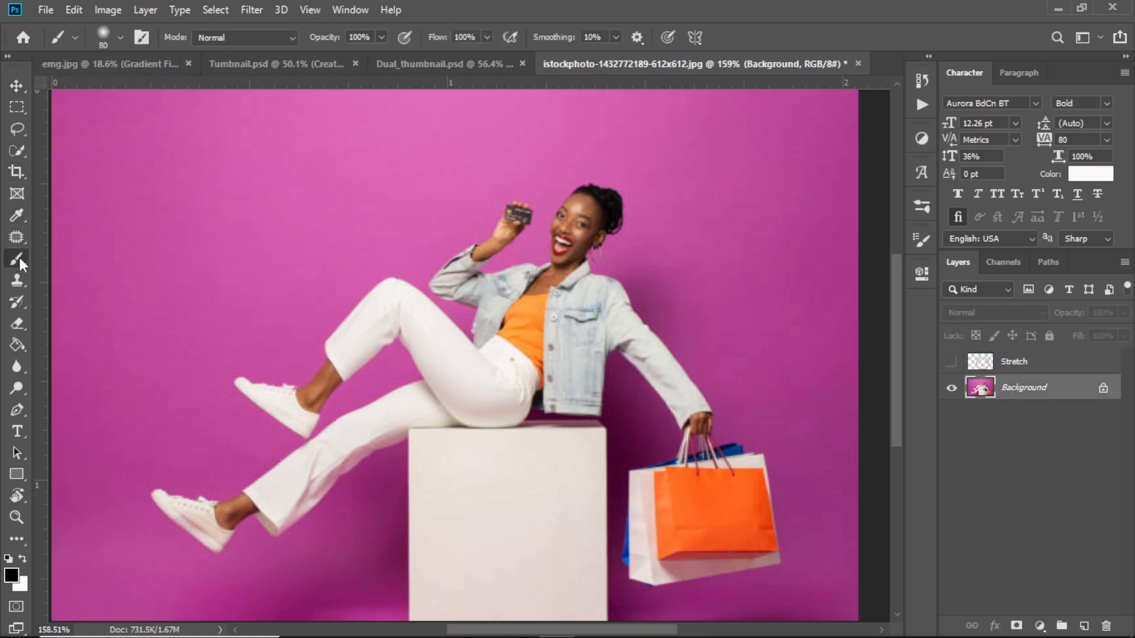
{"action": "left_click", "coordinate": [19, 149]}
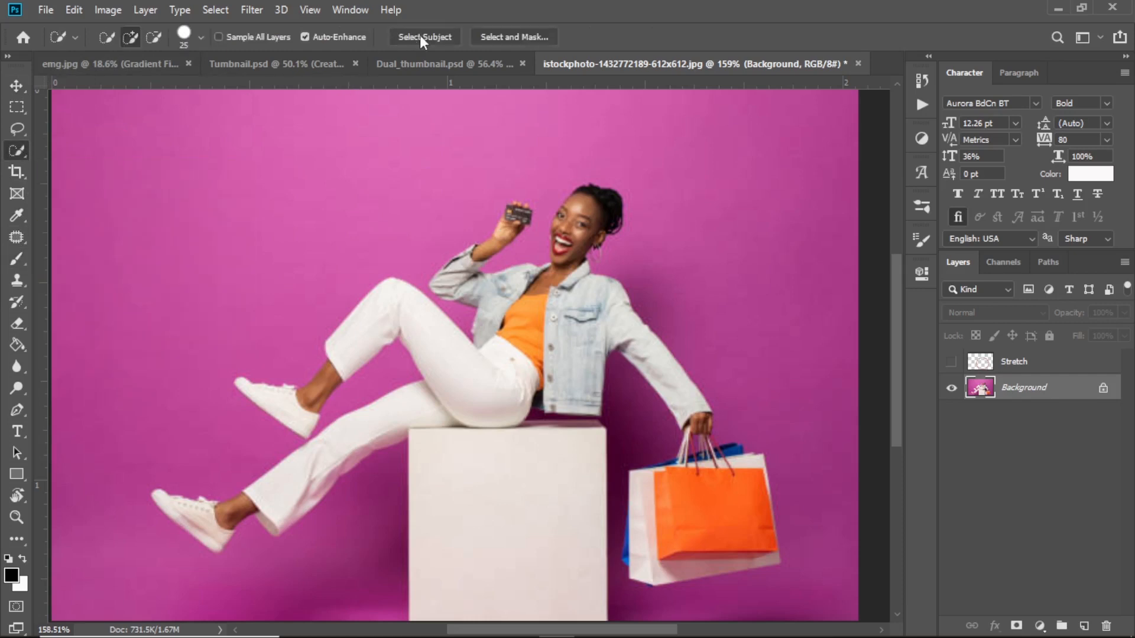
{"action": "left_click", "coordinate": [419, 35]}
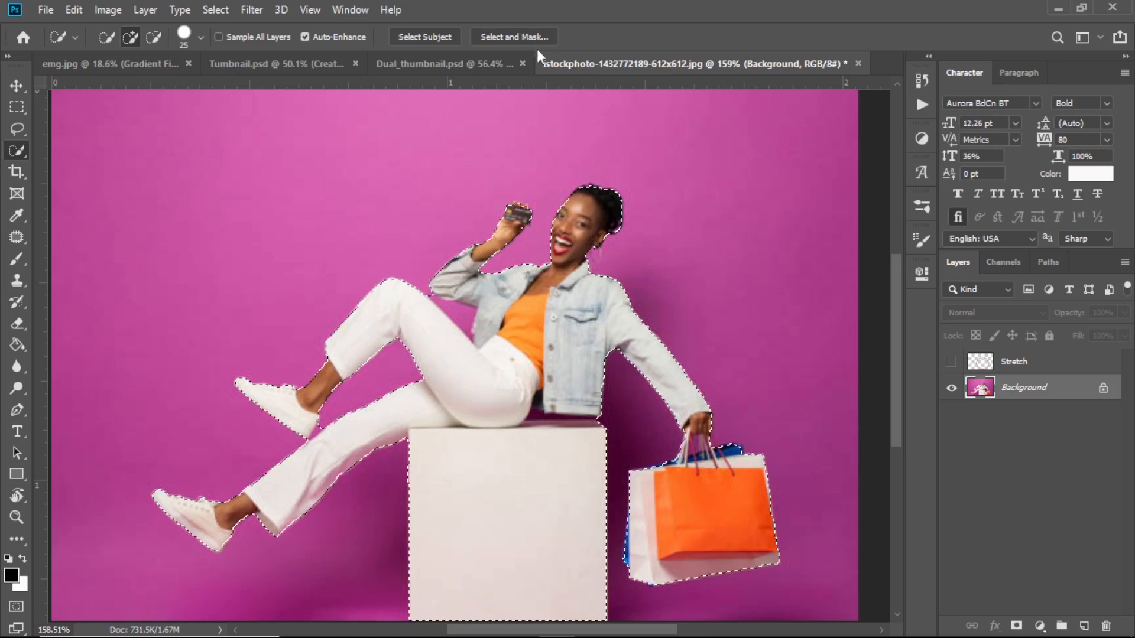
In Select and Mask, enable Decontaminate Colors at 90% and output the cut-out to a New Layer.
{"action": "left_click", "coordinate": [514, 37]}
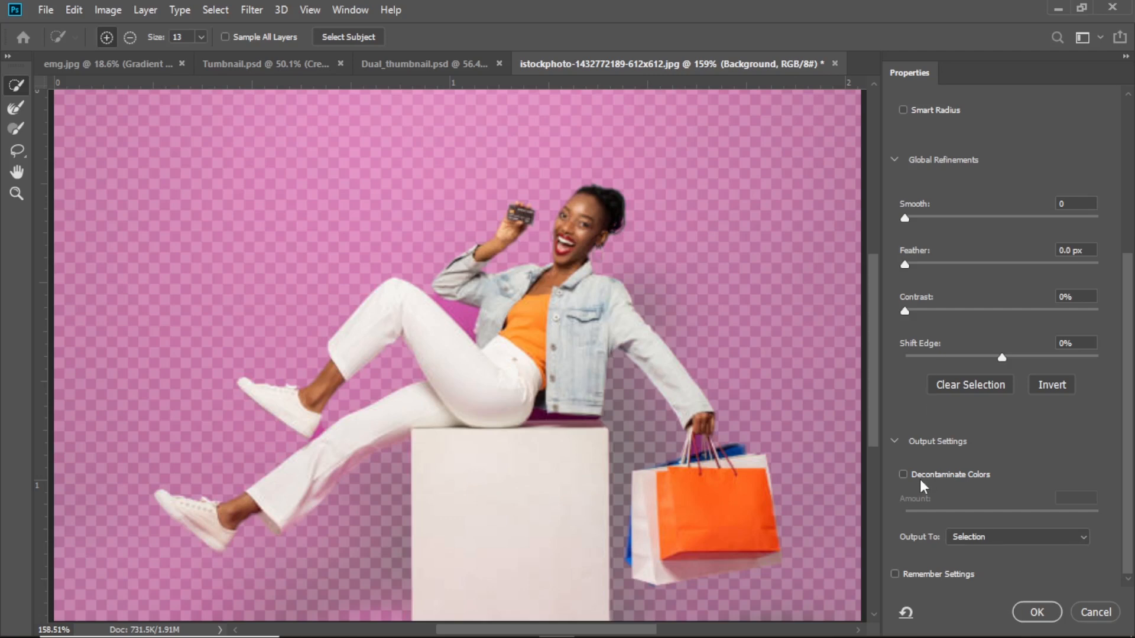
{"action": "left_click", "coordinate": [893, 438]}
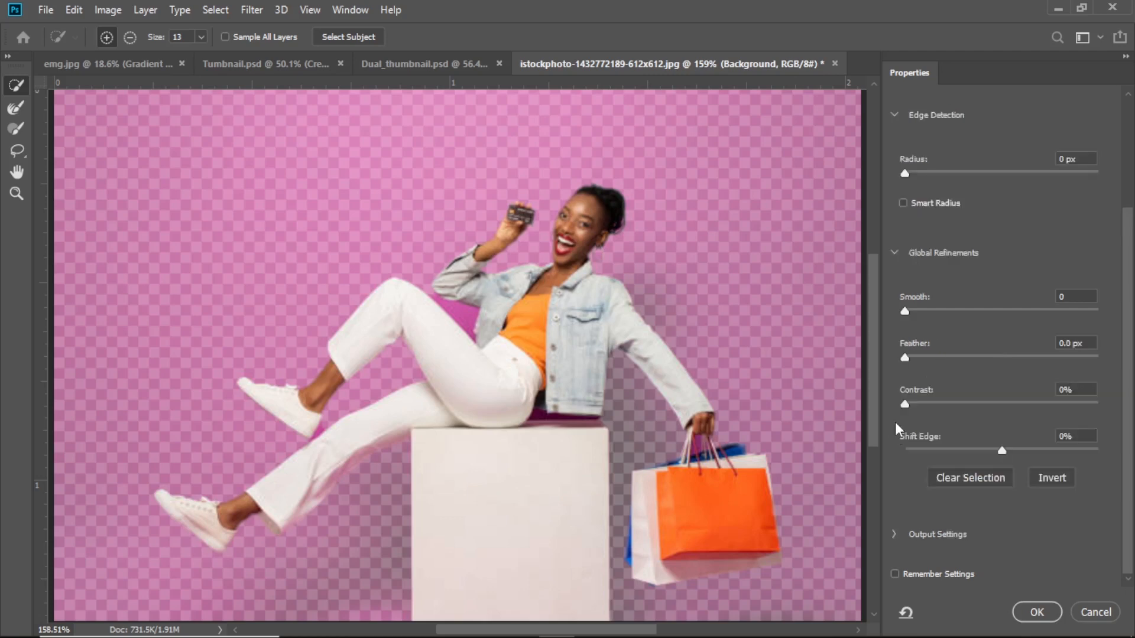
{"action": "left_click", "coordinate": [894, 535]}
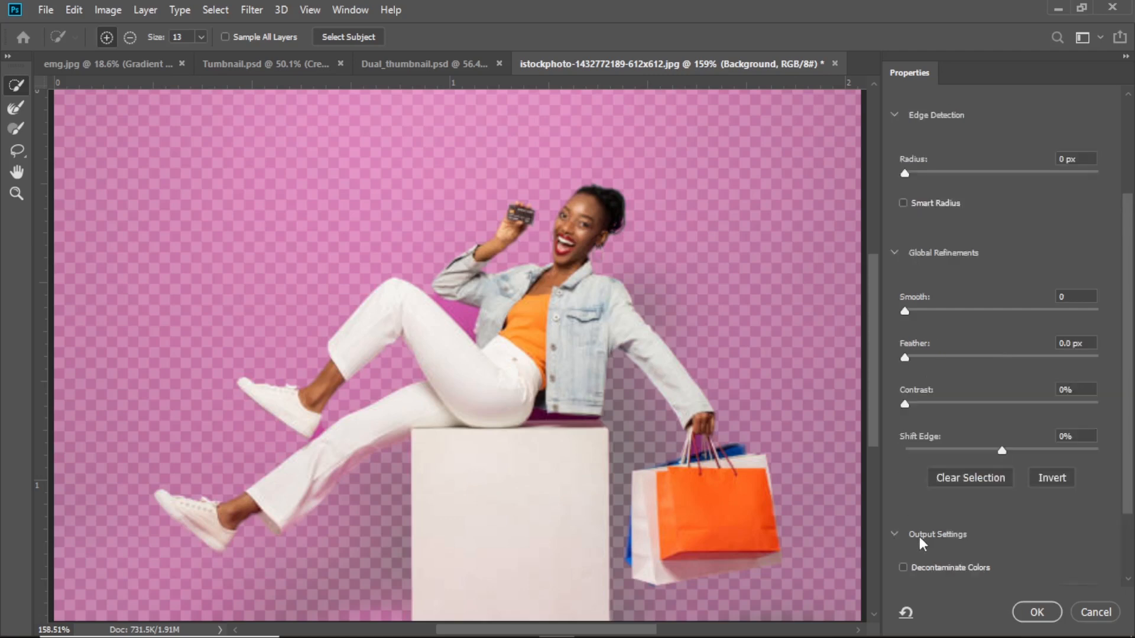
{"action": "scroll", "coordinate": [919, 537], "scroll_direction": "down", "scroll_amount": 2}
{"action": "scroll", "coordinate": [922, 515], "scroll_direction": "down", "scroll_amount": 1}
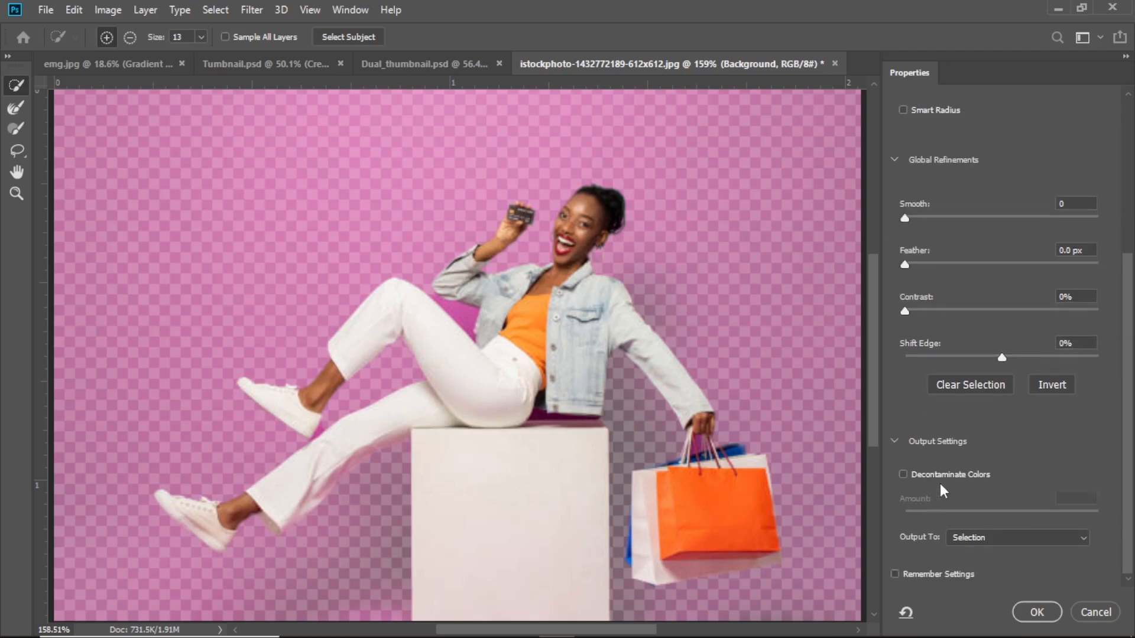
{"action": "left_click", "coordinate": [903, 475]}
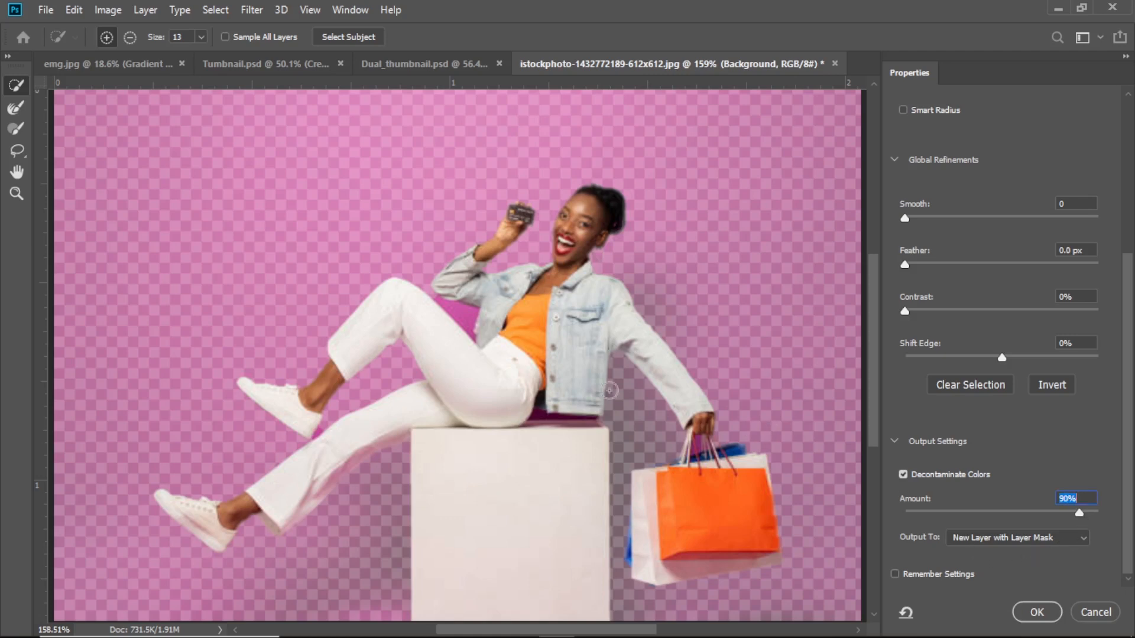
{"action": "left_click", "coordinate": [1025, 539]}
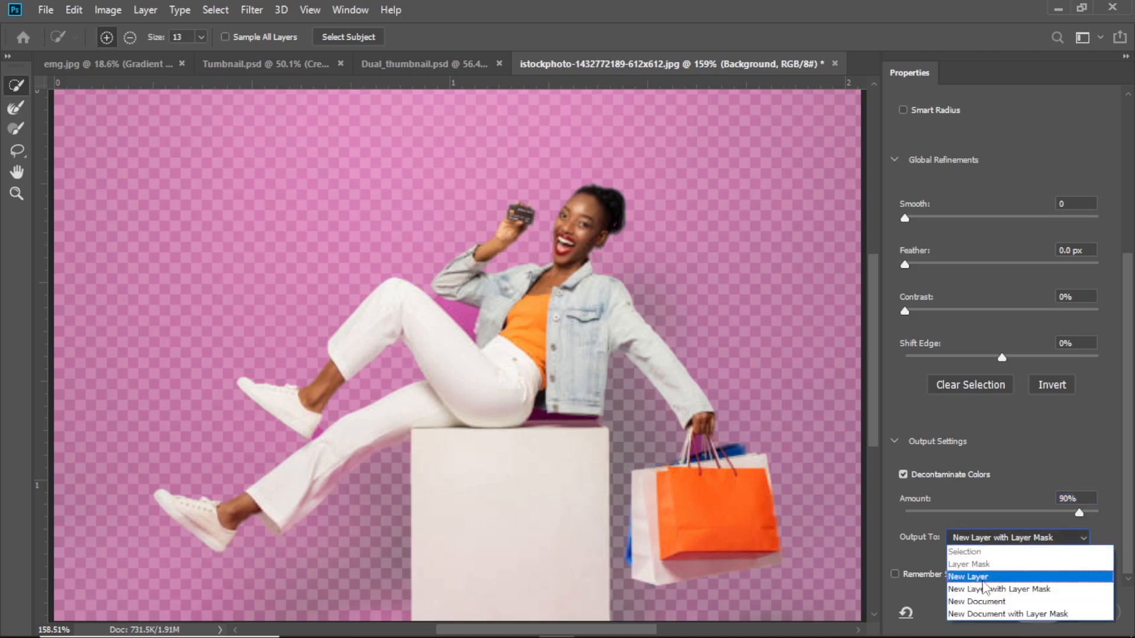
{"action": "left_click", "coordinate": [998, 576]}
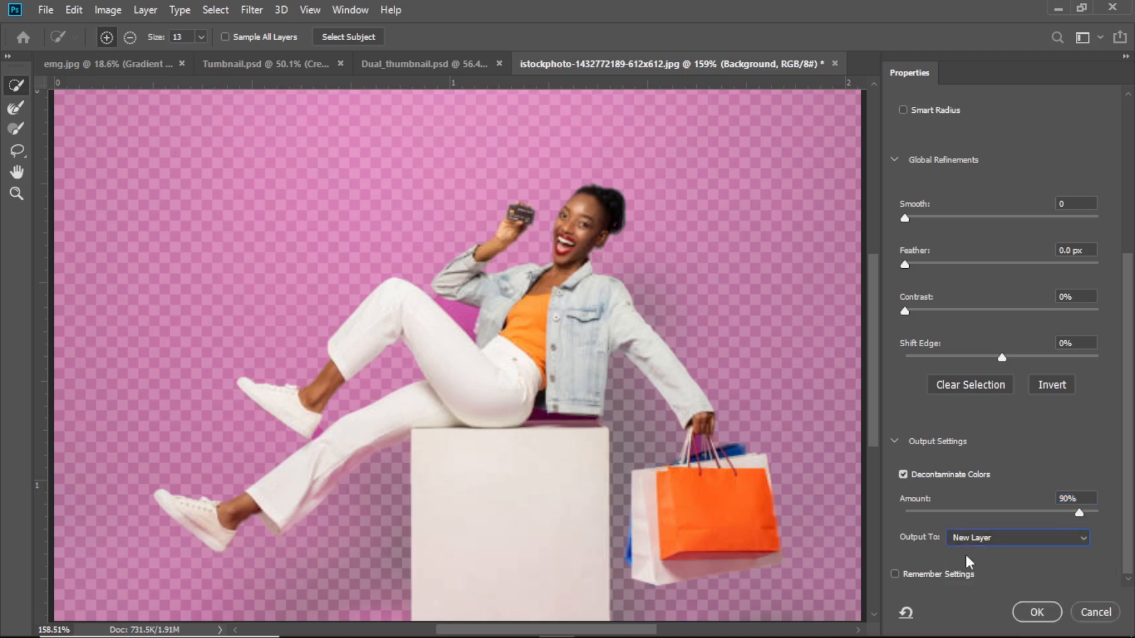
{"action": "left_click", "coordinate": [1025, 608]}
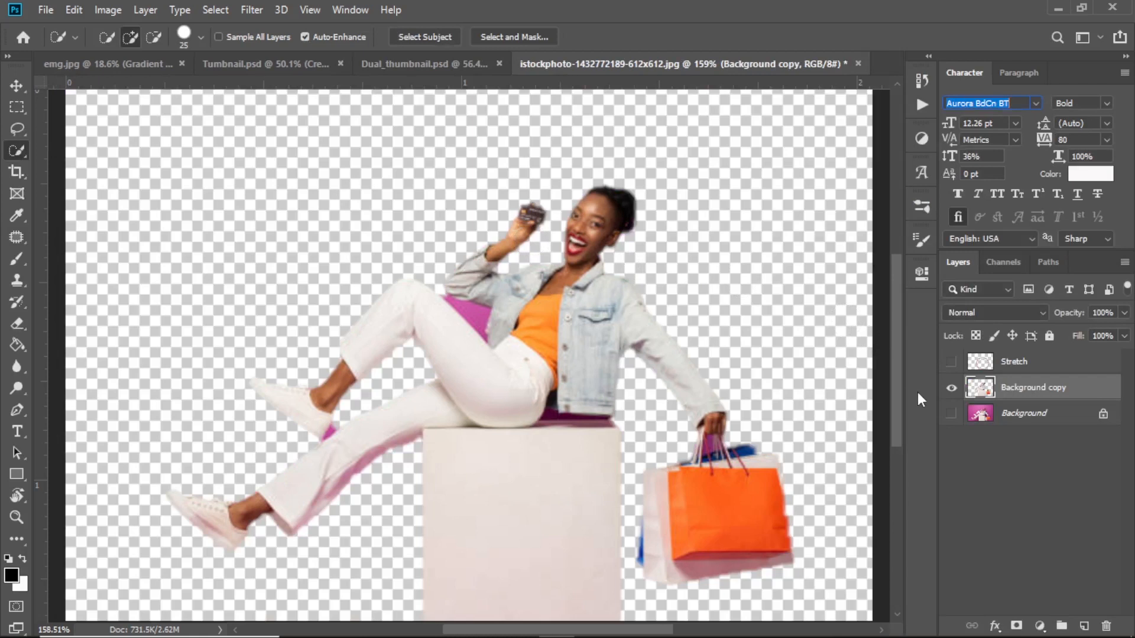
Show the Background layer, move Background copy above Stretch, and make the Stretch ring visible.
{"action": "left_click", "coordinate": [1000, 414]}
{"action": "left_click", "coordinate": [951, 414]}
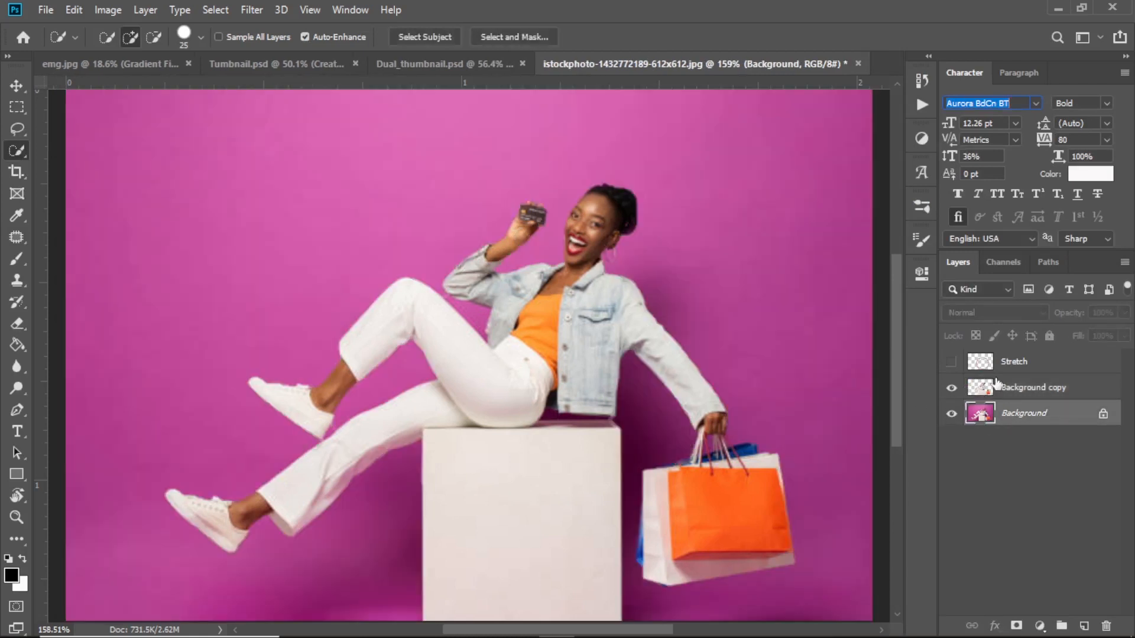
{"action": "left_click_drag", "start_coordinate": [1017, 393], "coordinate": [1016, 355]}
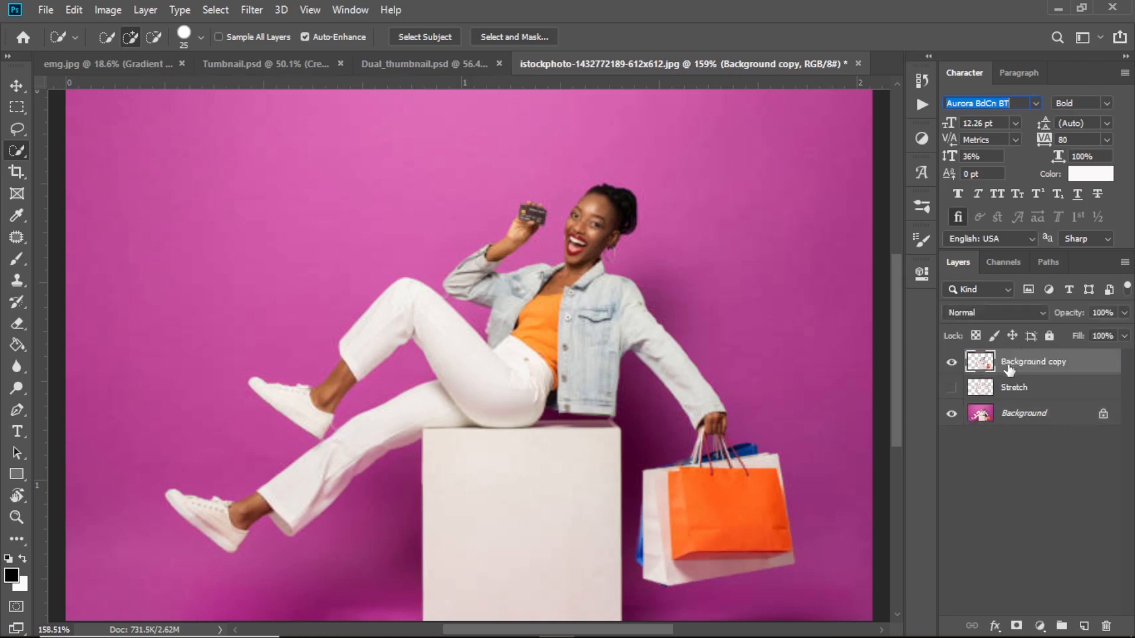
{"action": "left_click", "coordinate": [994, 396]}
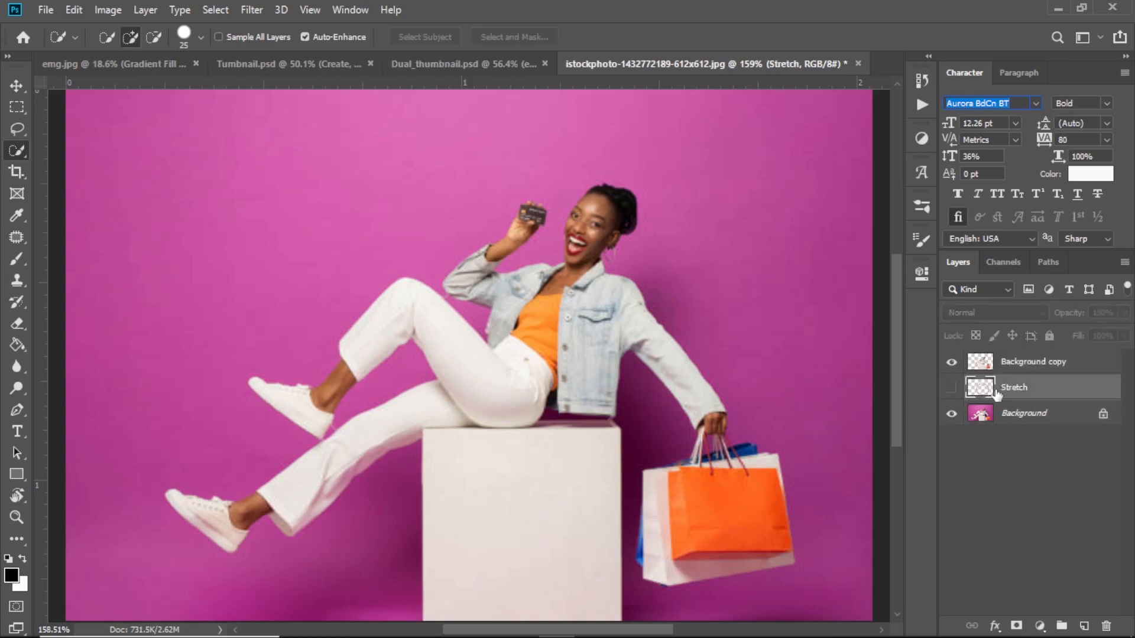
{"action": "left_click", "coordinate": [1000, 374]}
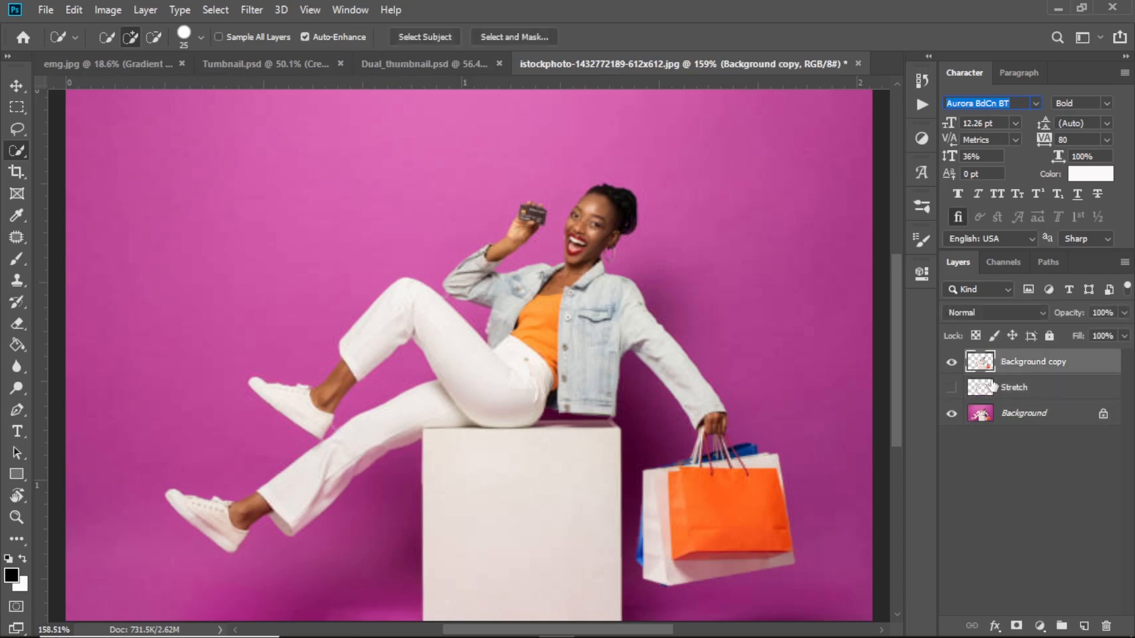
{"action": "left_click", "coordinate": [1010, 386]}
{"action": "left_click", "coordinate": [952, 393]}
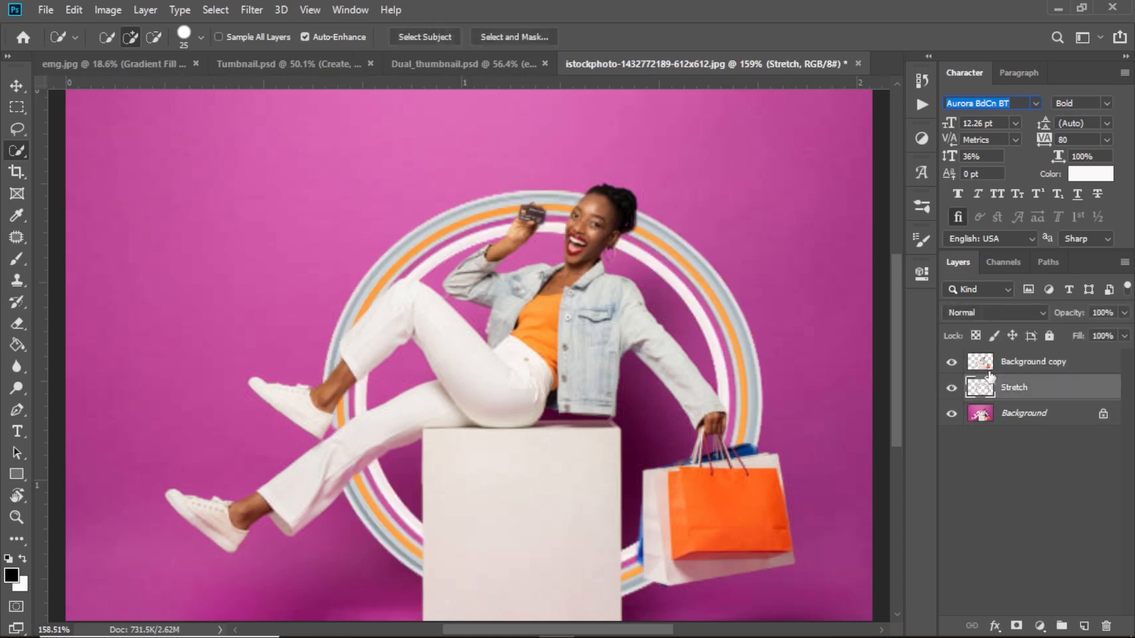
{"action": "left_click", "coordinate": [1008, 363]}
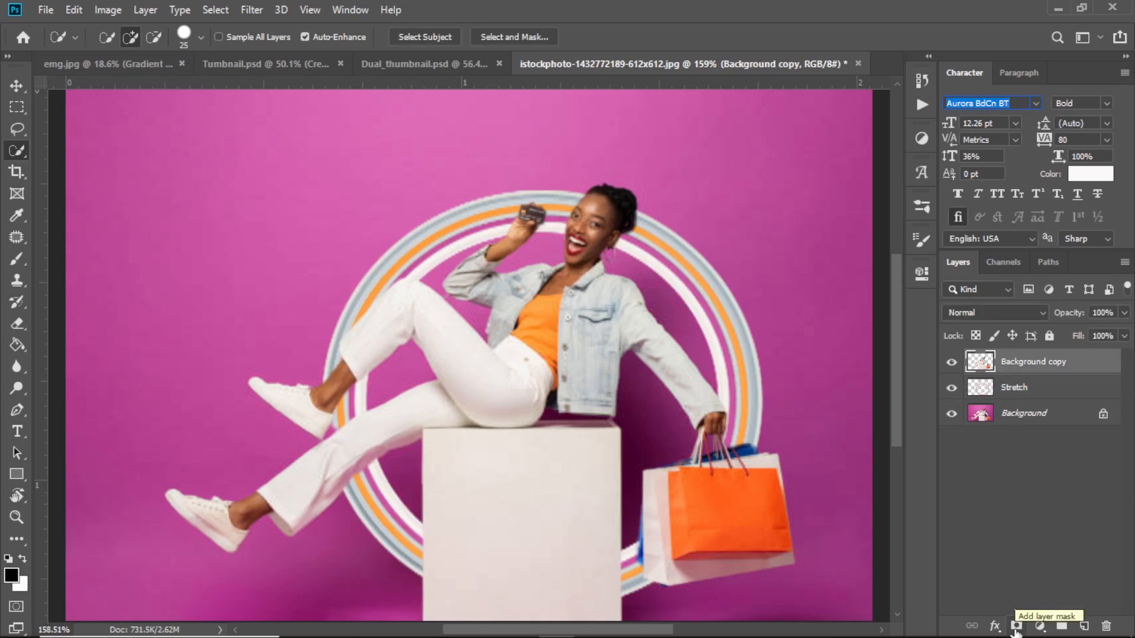
Add a layer mask to Background copy above Stretch, then load the ring's pixels as a selection.
{"action": "left_click", "coordinate": [1016, 628]}
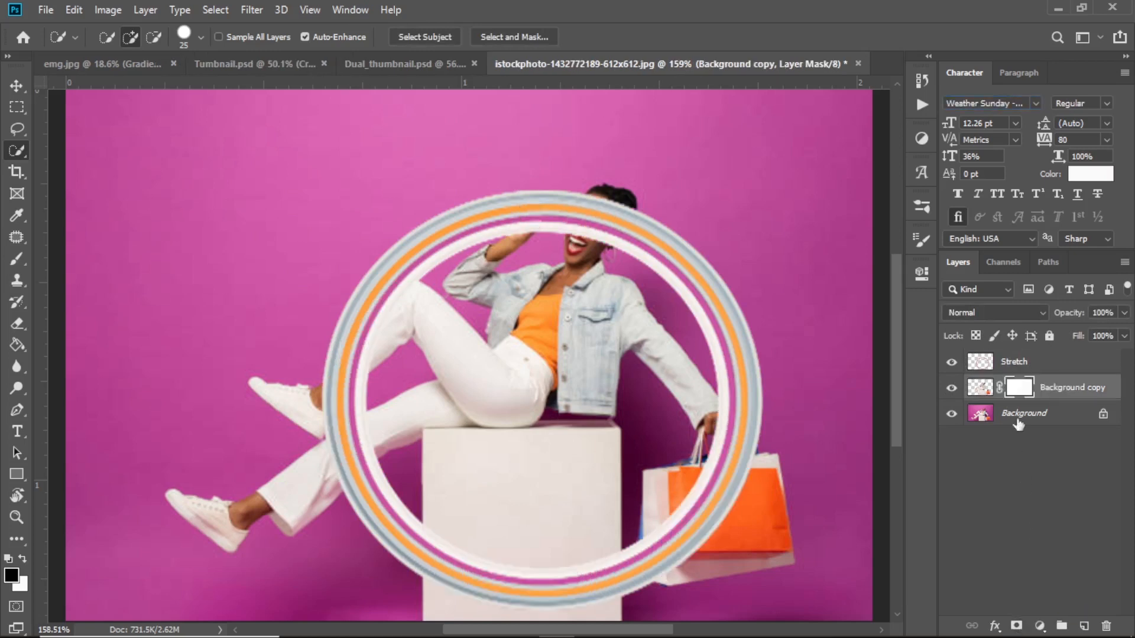
{"action": "left_click_drag", "start_coordinate": [1033, 386], "coordinate": [1045, 361]}
{"action": "left_click", "coordinate": [980, 388]}
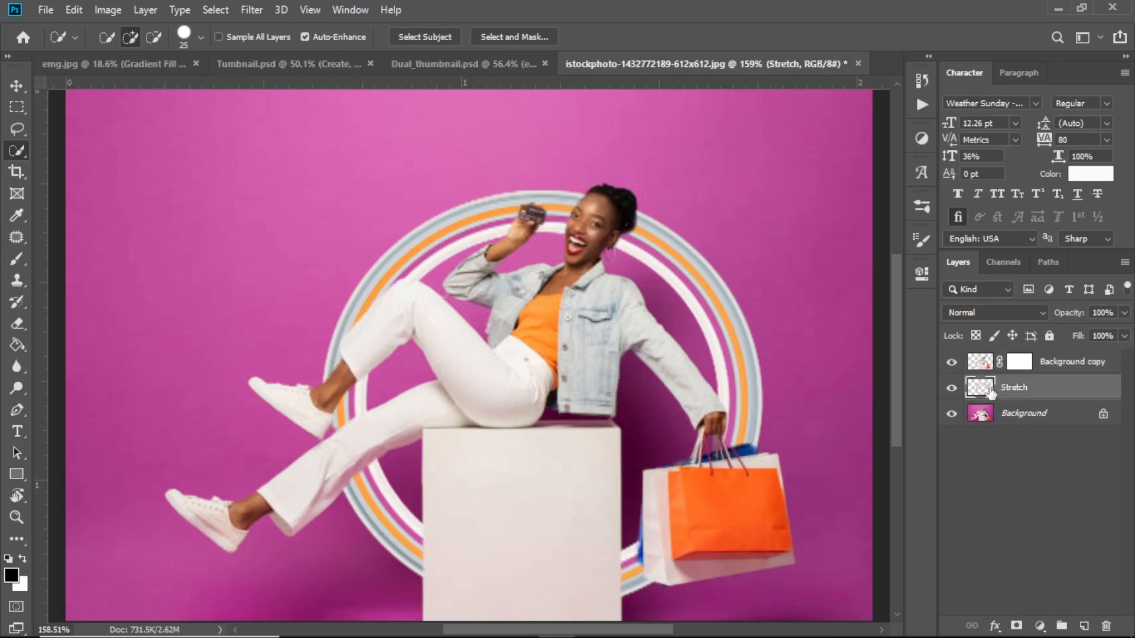
{"action": "right_click", "coordinate": [985, 389]}
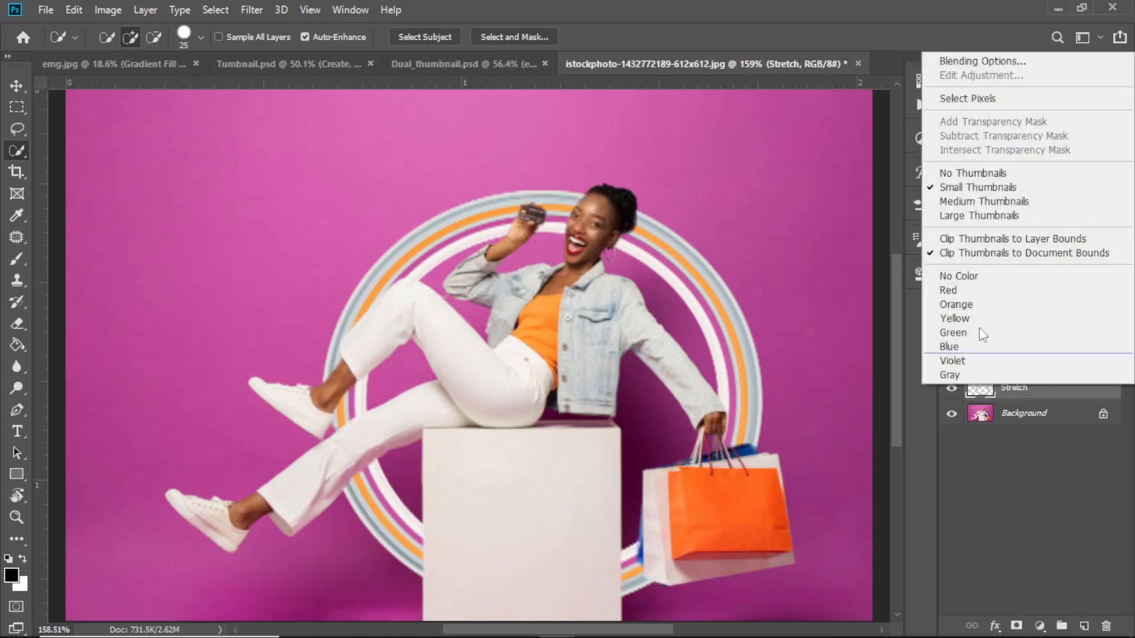
{"action": "left_click", "coordinate": [974, 98]}
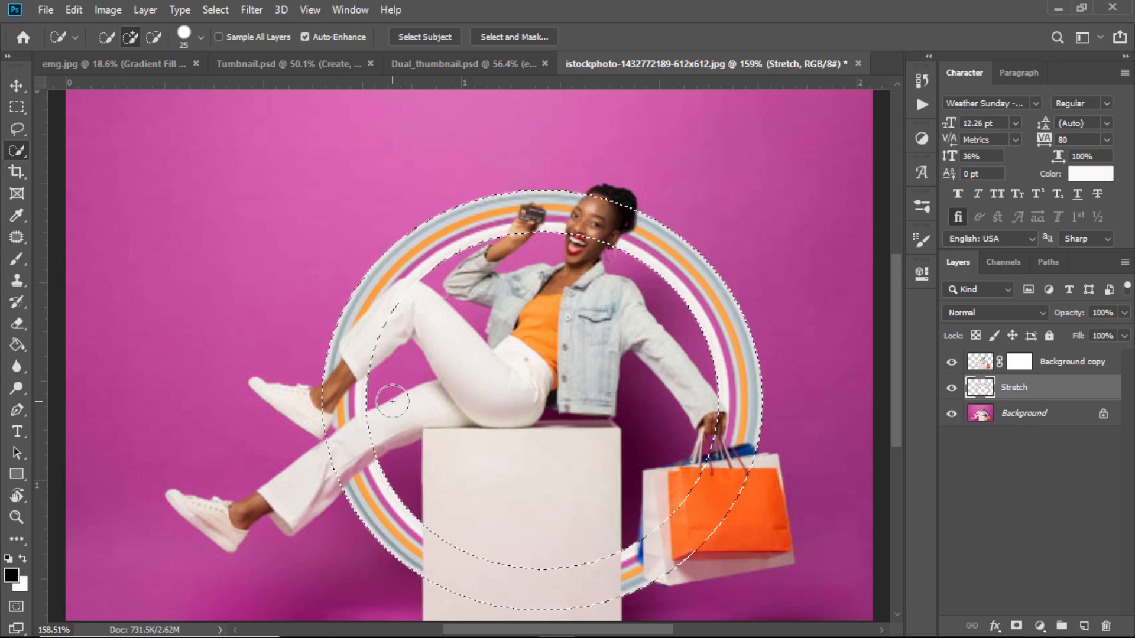
Deselect, then target the Background copy layer mask with a smaller brush.
{"action": "key", "text": "ctrl+d"}
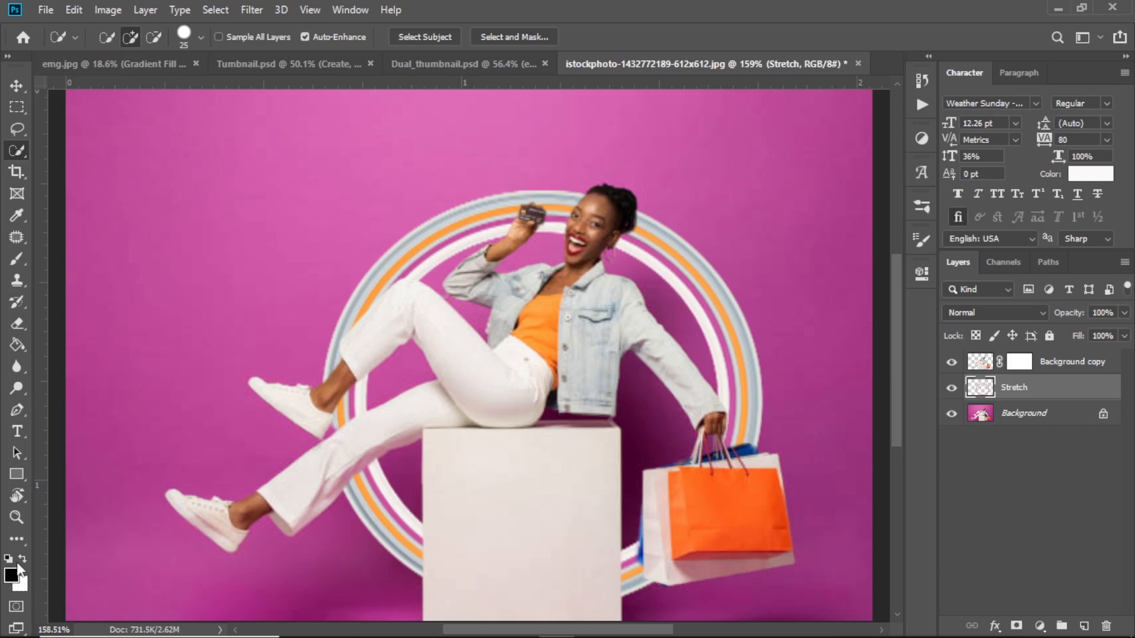
{"action": "left_click", "coordinate": [1053, 365]}
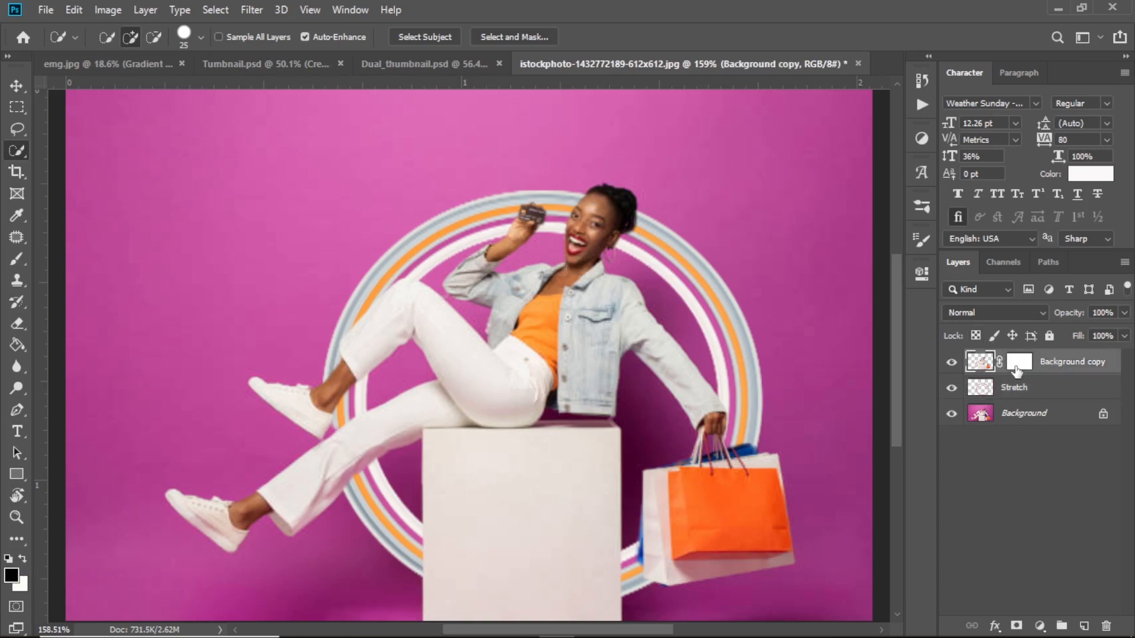
{"action": "left_click", "coordinate": [1019, 362]}
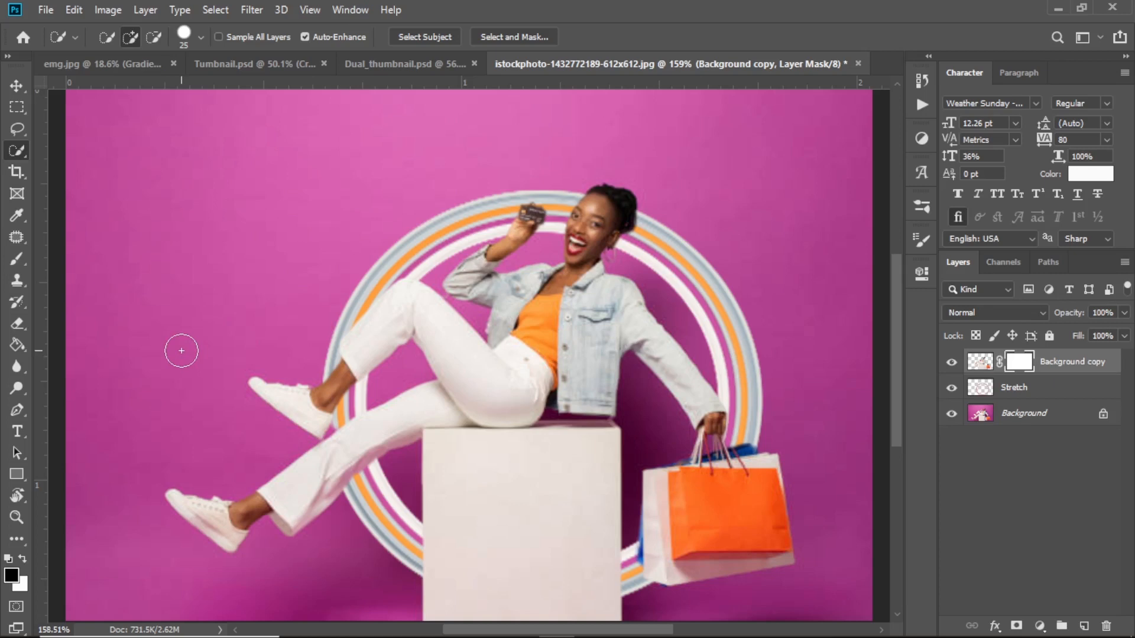
{"action": "key", "text": "b"}
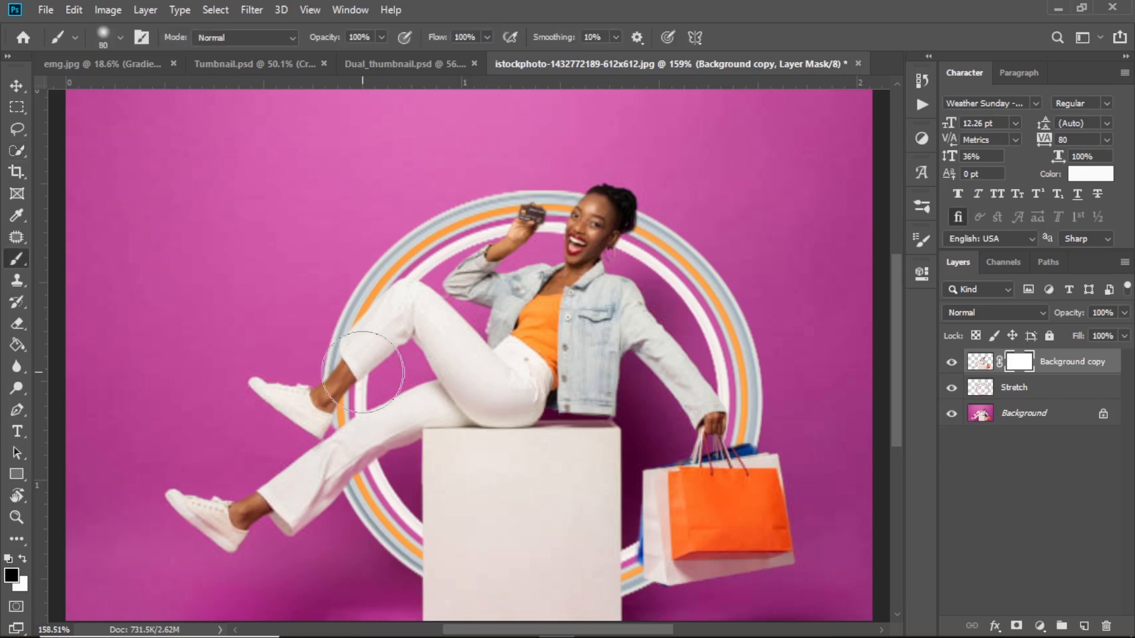
{"action": "key", "text": "bracketleft"}
{"action": "key", "text": "bracketleft"}
{"action": "key", "text": "bracketleft"}
{"action": "key", "text": "bracketleft"}
{"action": "key", "text": "bracketleft"}
{"action": "key", "text": "bracketleft"}
{"action": "key", "text": "bracketleft"}
Paint black on the mask along the lower leg so the striped ring crosses in front of it.
{"action": "mouse_move", "coordinate": [360, 418]}
{"action": "left_mouse_down"}
{"action": "mouse_move", "coordinate": [343, 466]}
{"action": "mouse_move", "coordinate": [358, 413]}
{"action": "left_mouse_up"}
{"action": "mouse_move", "coordinate": [364, 454]}
{"action": "left_mouse_down"}
{"action": "mouse_move", "coordinate": [361, 411]}
{"action": "mouse_move", "coordinate": [373, 469]}
{"action": "mouse_move", "coordinate": [341, 469]}
{"action": "left_mouse_up"}
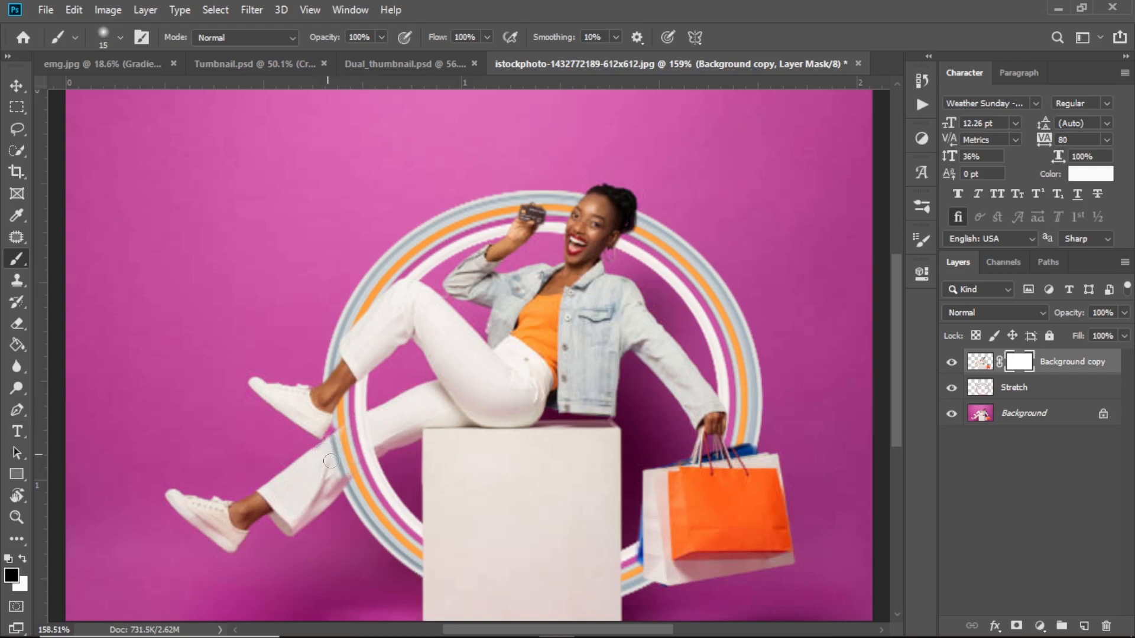
{"action": "left_click_drag", "start_coordinate": [331, 461], "coordinate": [346, 500]}
{"action": "left_click_drag", "start_coordinate": [366, 524], "coordinate": [365, 526]}
{"action": "scroll", "coordinate": [607, 386], "scroll_direction": "up", "scroll_amount": 2}
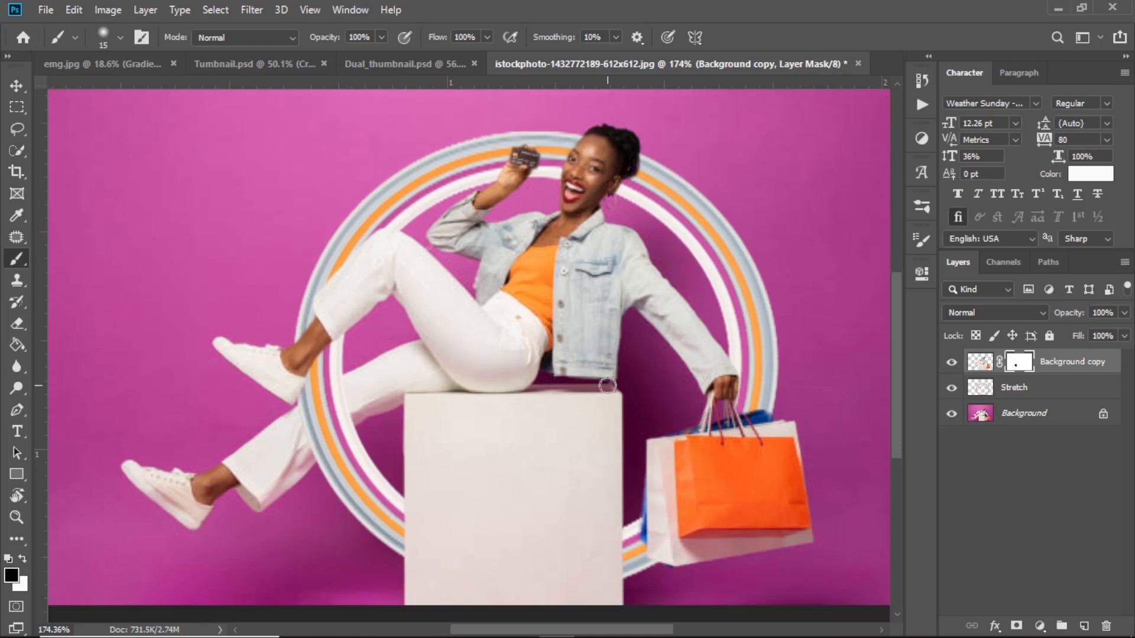
{"action": "scroll", "coordinate": [607, 386], "scroll_direction": "up", "scroll_amount": 1}
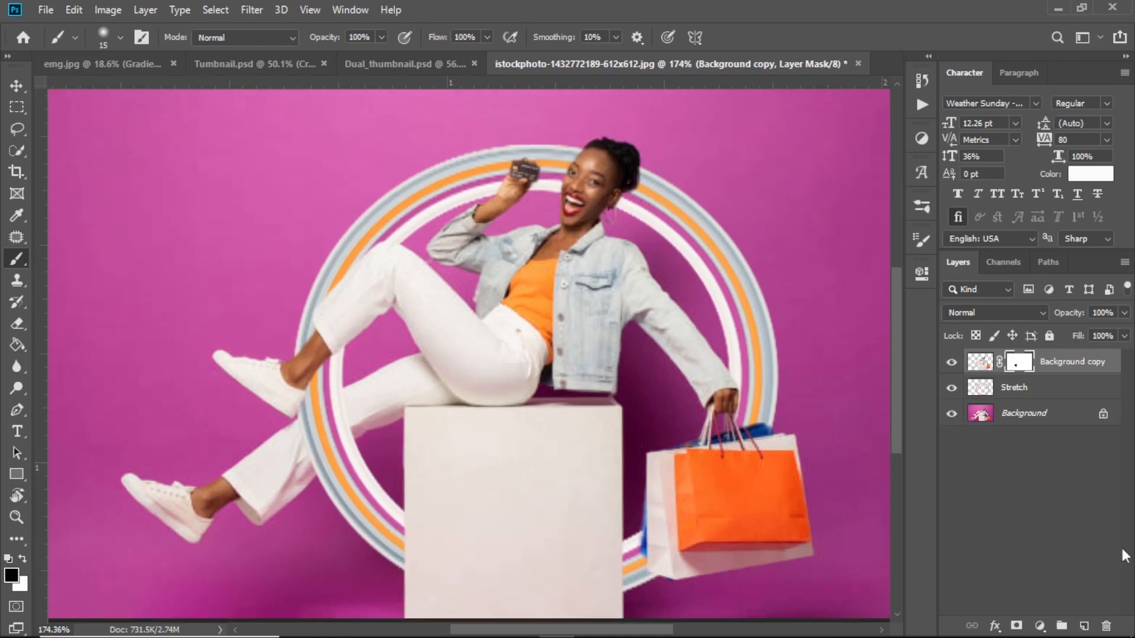
On a new layer, paint a soft black dot under the lower shoe with a larger brush.
{"action": "left_click", "coordinate": [1082, 625]}
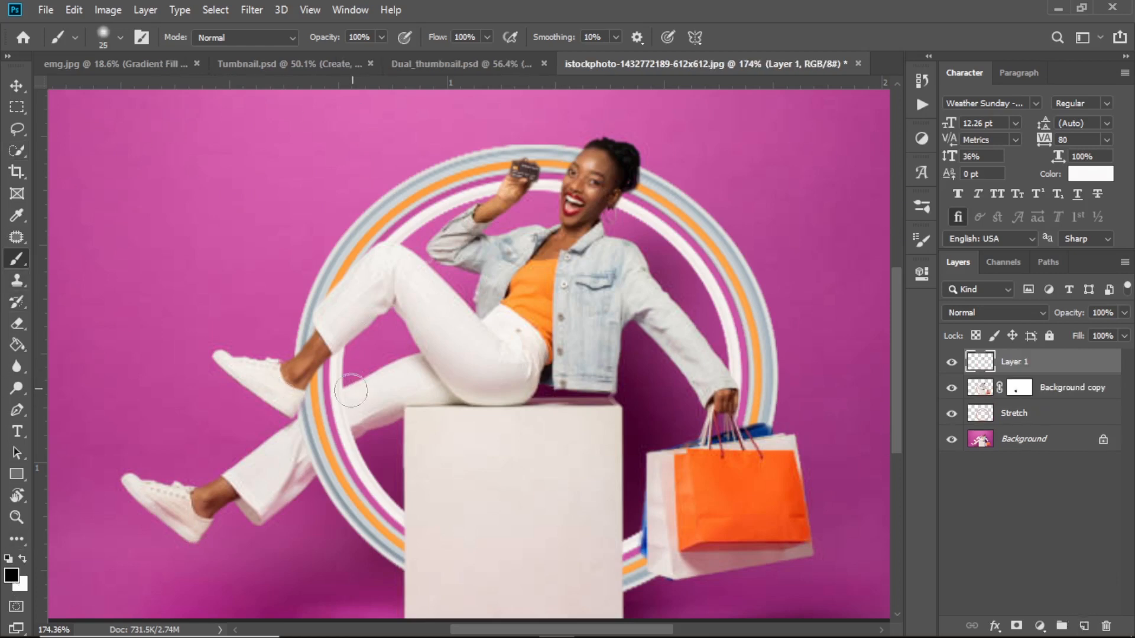
{"action": "key", "text": "bracketright"}
{"action": "key", "text": "bracketright"}
{"action": "key", "text": "bracketright"}
{"action": "key", "text": "bracketright"}
{"action": "key", "text": "bracketright"}
{"action": "key", "text": "bracketright"}
{"action": "key", "text": "bracketright"}
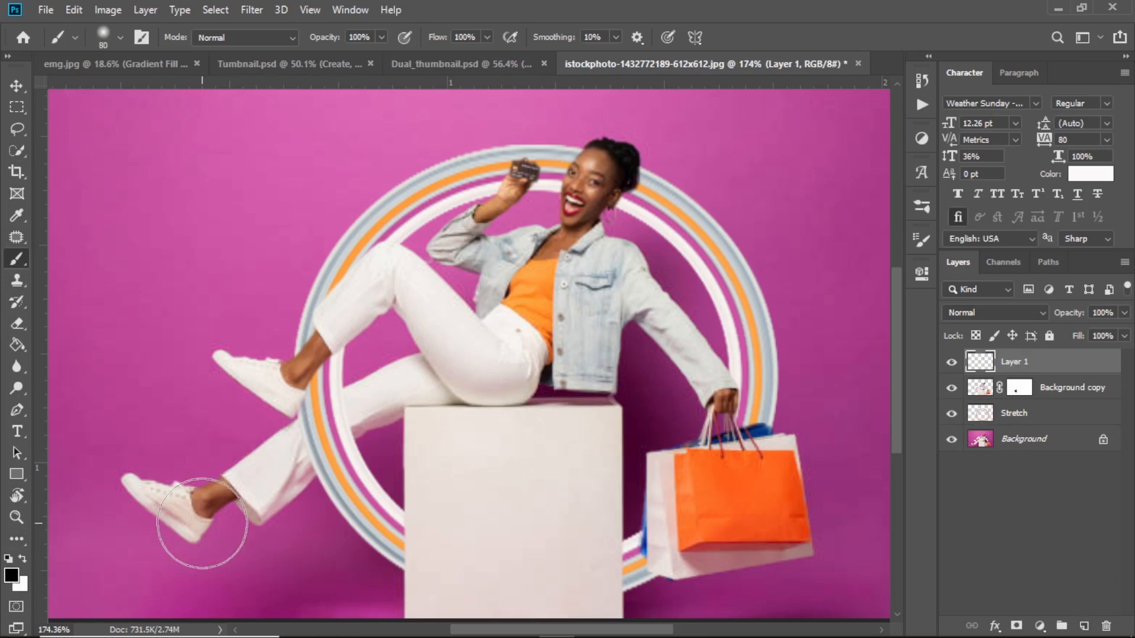
{"action": "left_click", "coordinate": [200, 525]}
Squash the shadow into a thin ellipse and lower the layer opacity to 41%.
{"action": "left_click", "coordinate": [17, 84]}
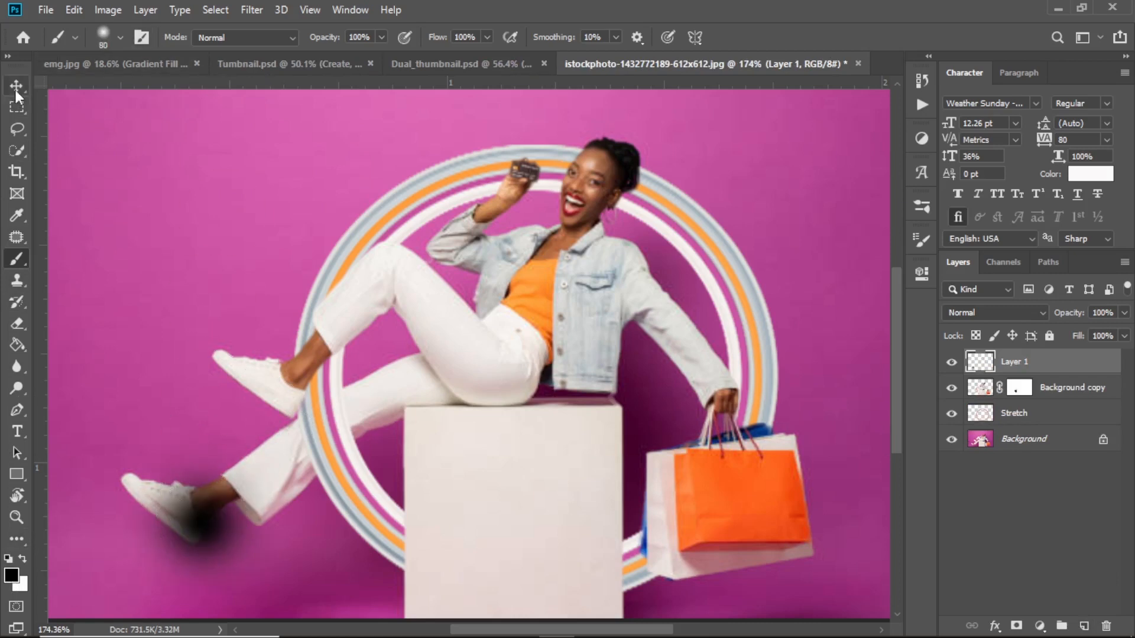
{"action": "left_click", "coordinate": [201, 430]}
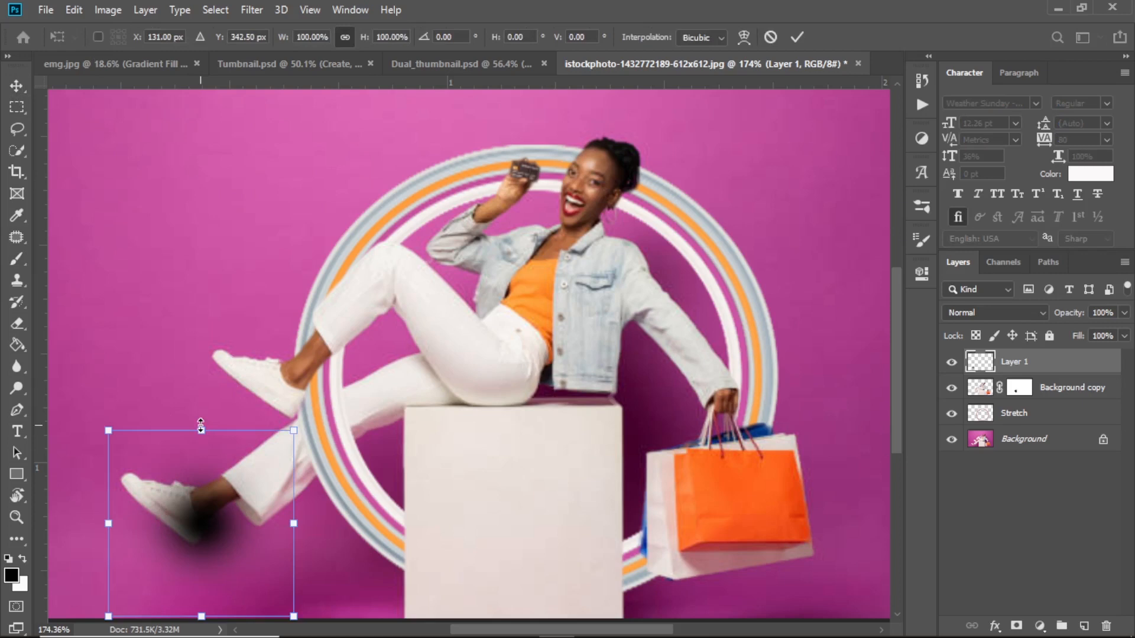
{"action": "left_click_drag", "start_coordinate": [201, 425], "coordinate": [200, 552]}
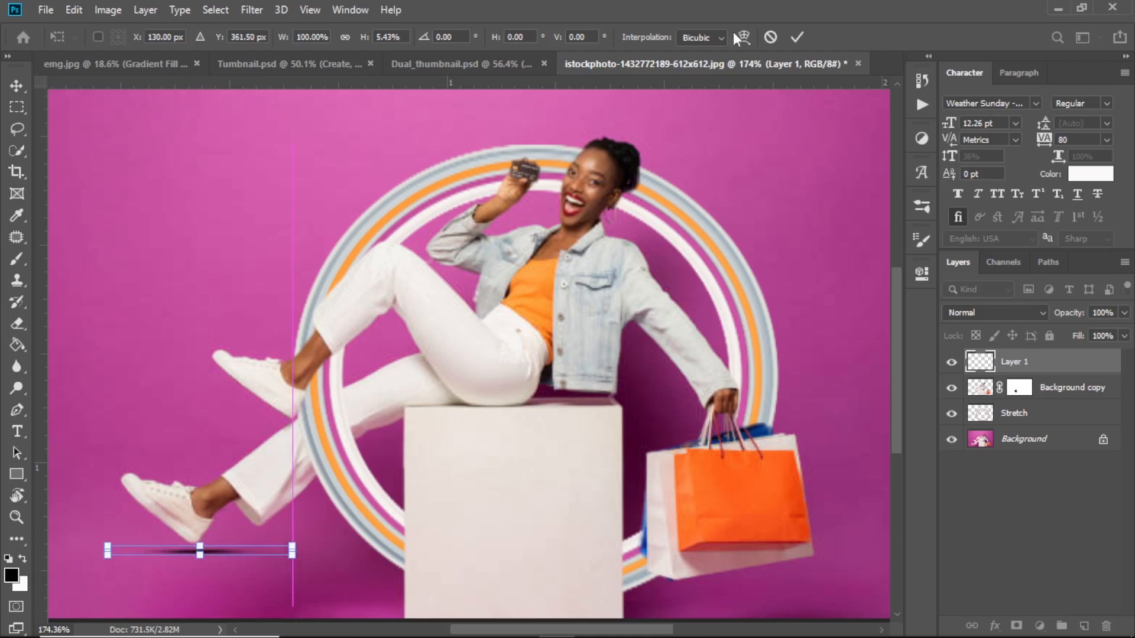
{"action": "left_click", "coordinate": [804, 33]}
{"action": "left_click_drag", "start_coordinate": [1067, 312], "coordinate": [1020, 314]}
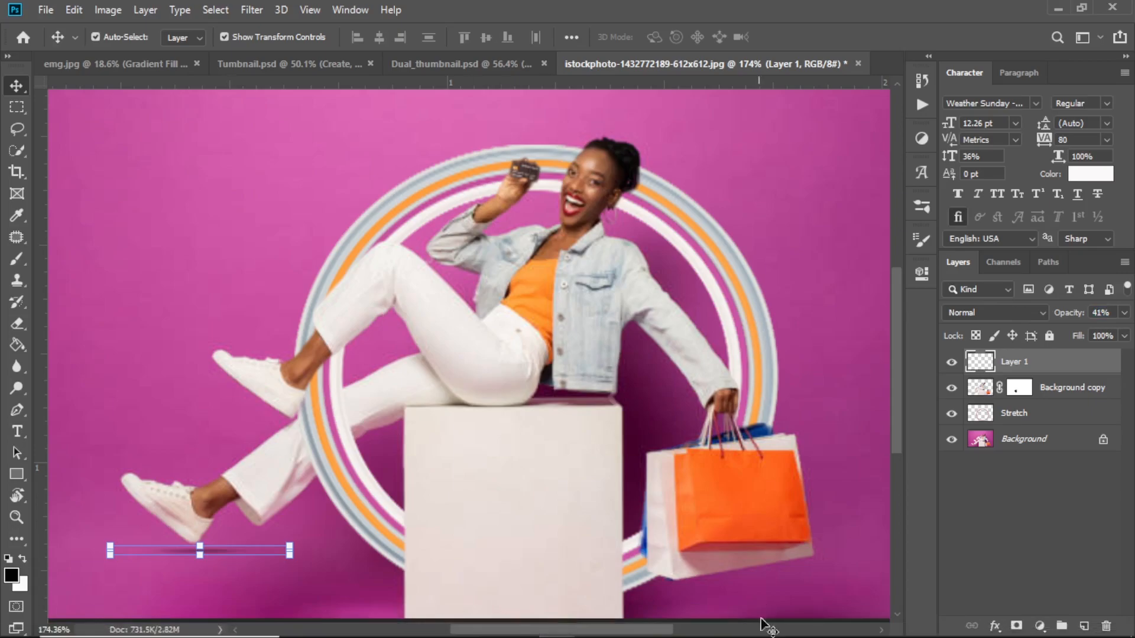
Duplicate the soft shadow onto the box top and move another copy toward the head.
{"action": "left_click_drag", "start_coordinate": [213, 564], "coordinate": [495, 412]}
{"action": "left_click", "coordinate": [796, 37]}
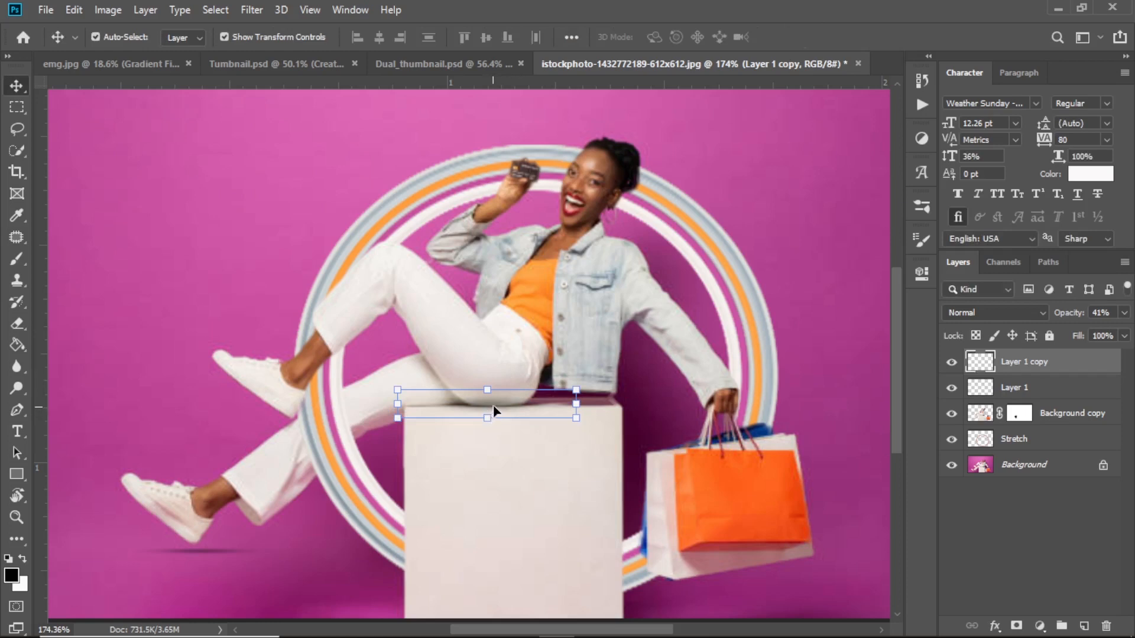
{"action": "left_click_drag", "start_coordinate": [491, 406], "coordinate": [614, 197]}
Stretch the head shadow taller, place its layer beneath the woman cut-out, and nudge it behind her head.
{"action": "key", "text": "ctrl+j"}
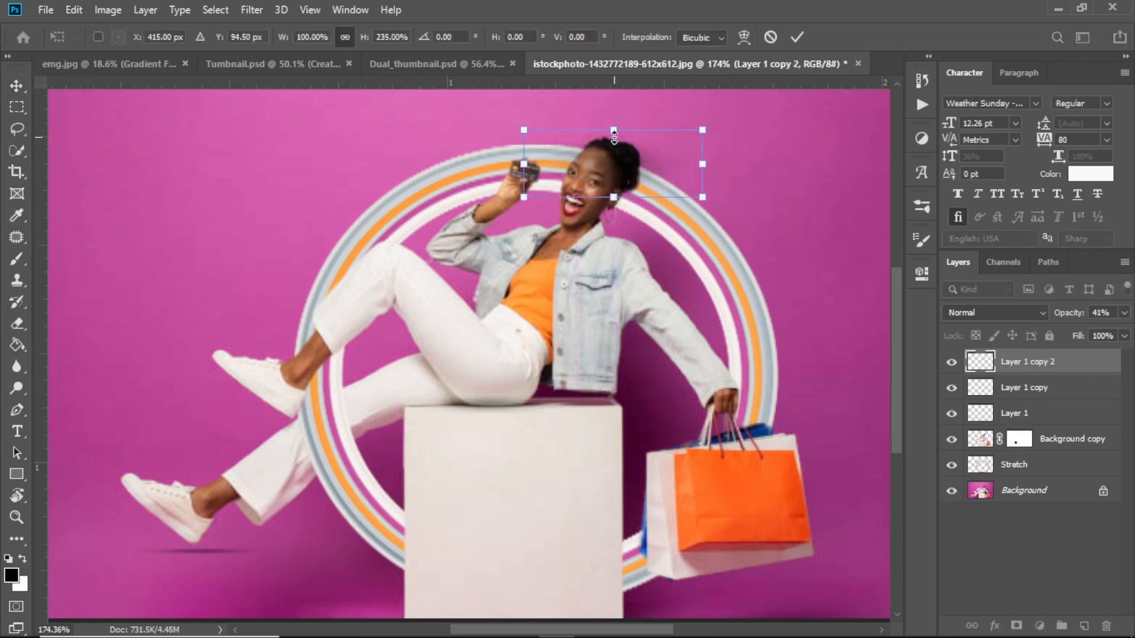
{"action": "left_click_drag", "start_coordinate": [613, 129], "coordinate": [614, 110]}
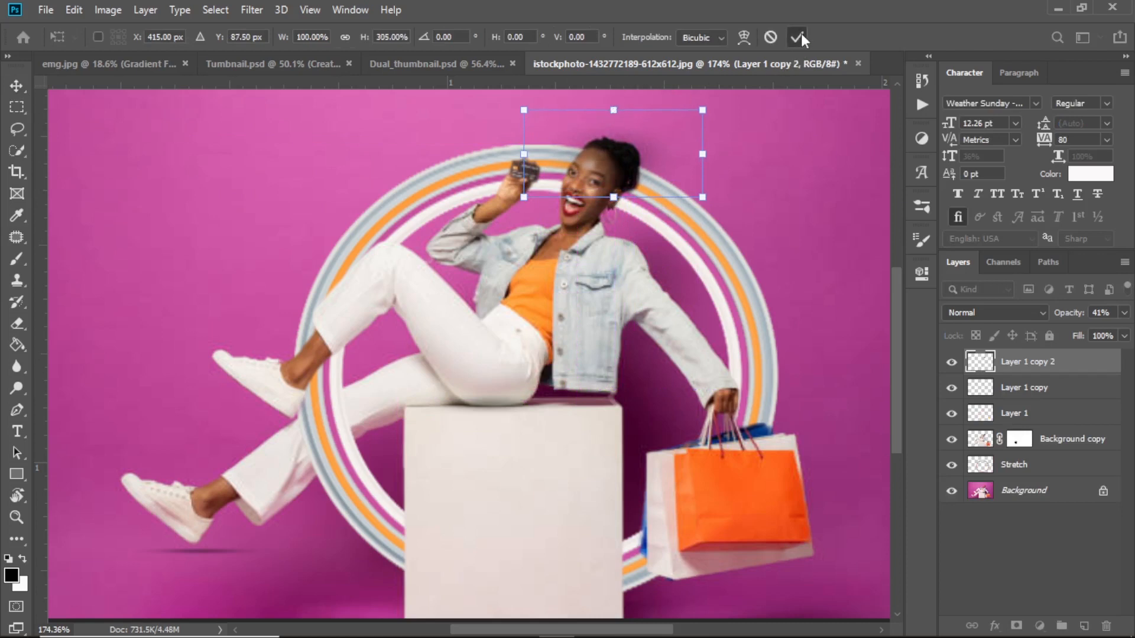
{"action": "key", "text": "Return"}
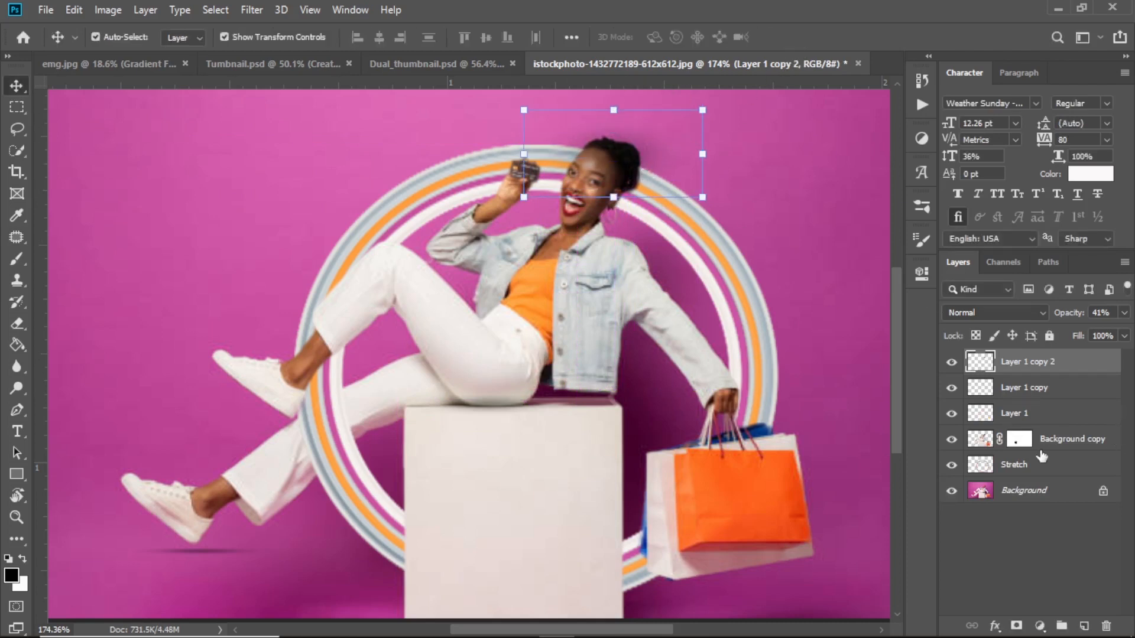
{"action": "left_click", "coordinate": [950, 363]}
{"action": "left_click", "coordinate": [950, 364]}
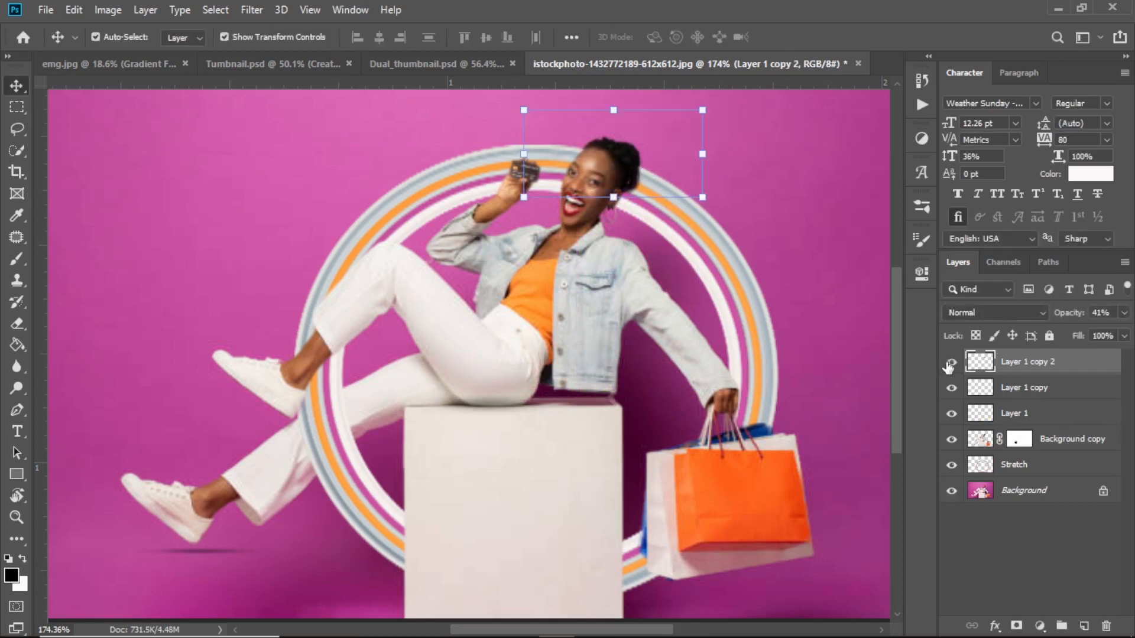
{"action": "left_click", "coordinate": [950, 364]}
{"action": "left_click", "coordinate": [950, 363]}
{"action": "left_click_drag", "start_coordinate": [1009, 373], "coordinate": [1013, 452]}
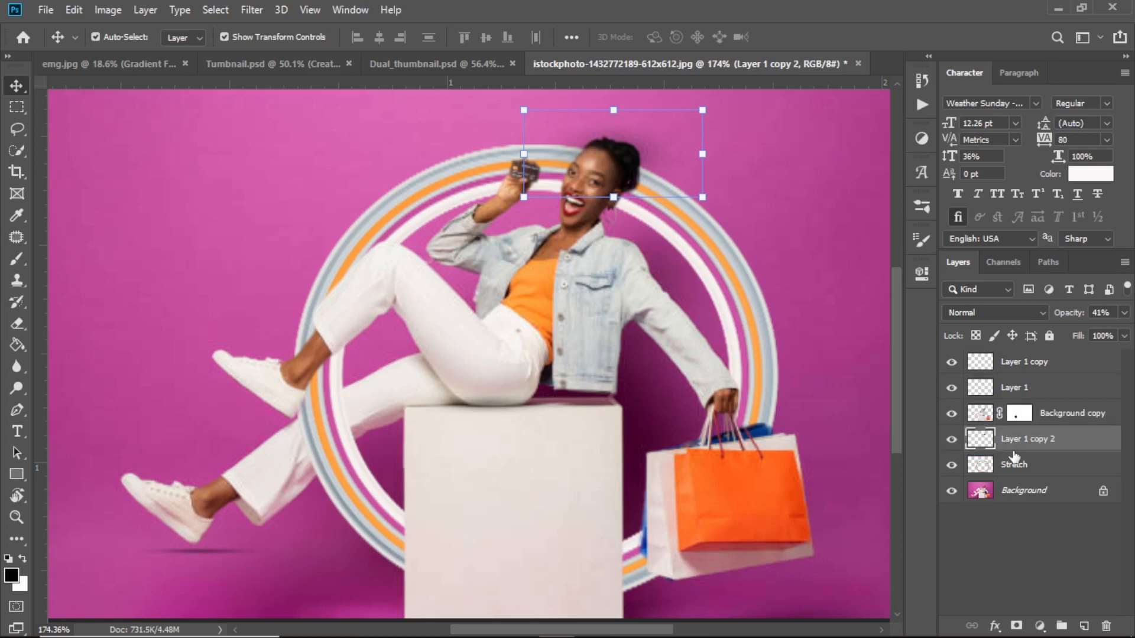
{"action": "left_click_drag", "start_coordinate": [652, 155], "coordinate": [617, 170]}
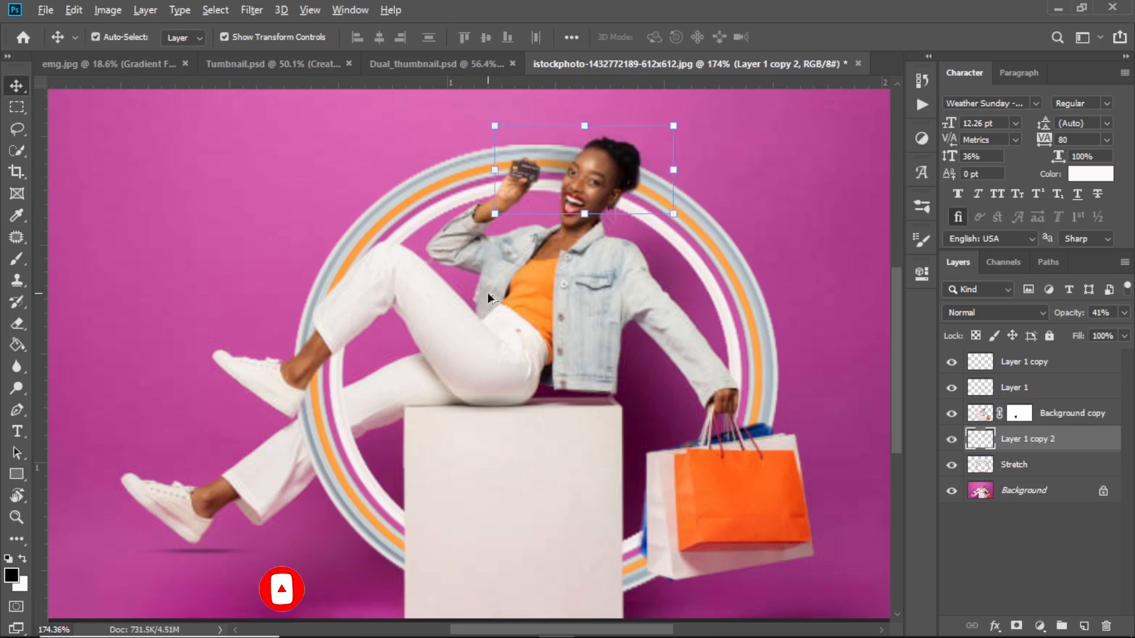
Zoom around to inspect the composite, then deselect the head shadow layer.
{"action": "scroll", "coordinate": [486, 296], "scroll_direction": "down", "scroll_amount": 6}
{"action": "scroll", "coordinate": [464, 371], "scroll_direction": "up", "scroll_amount": 4}
{"action": "scroll", "coordinate": [471, 363], "scroll_direction": "up", "scroll_amount": 4}
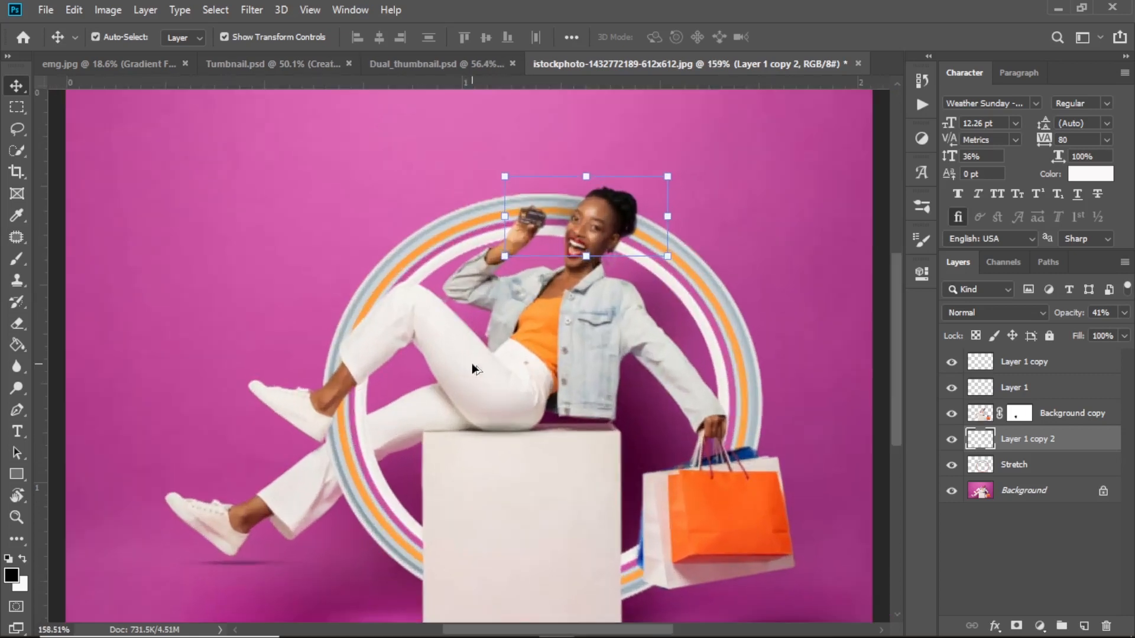
{"action": "scroll", "coordinate": [621, 335], "scroll_direction": "up", "scroll_amount": 1}
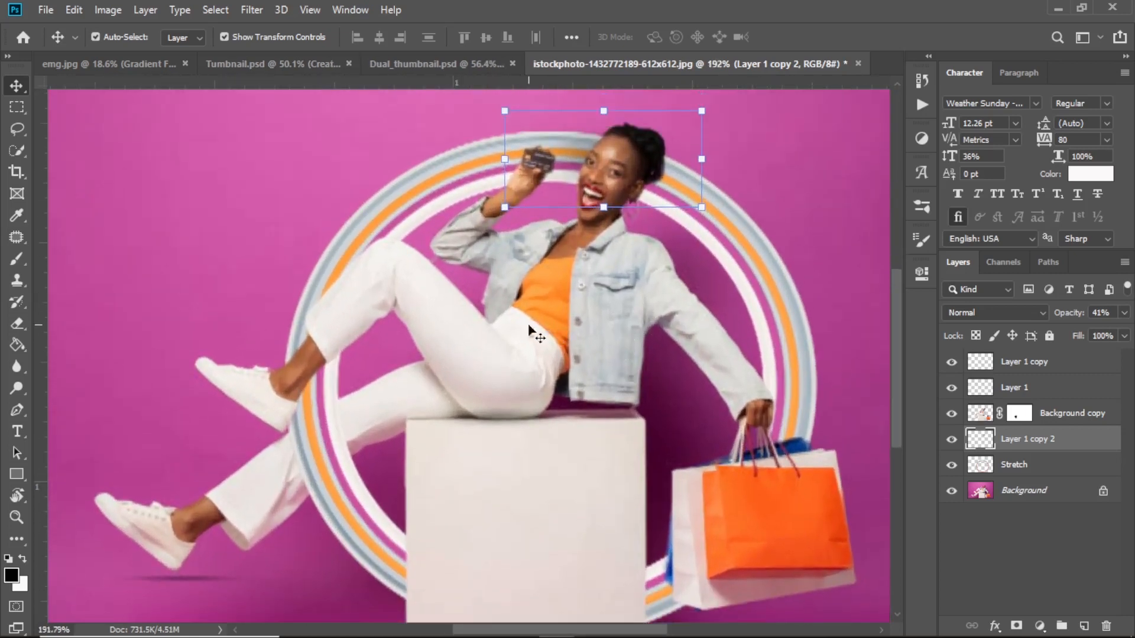
{"action": "scroll", "coordinate": [347, 248], "scroll_direction": "down", "scroll_amount": 3}
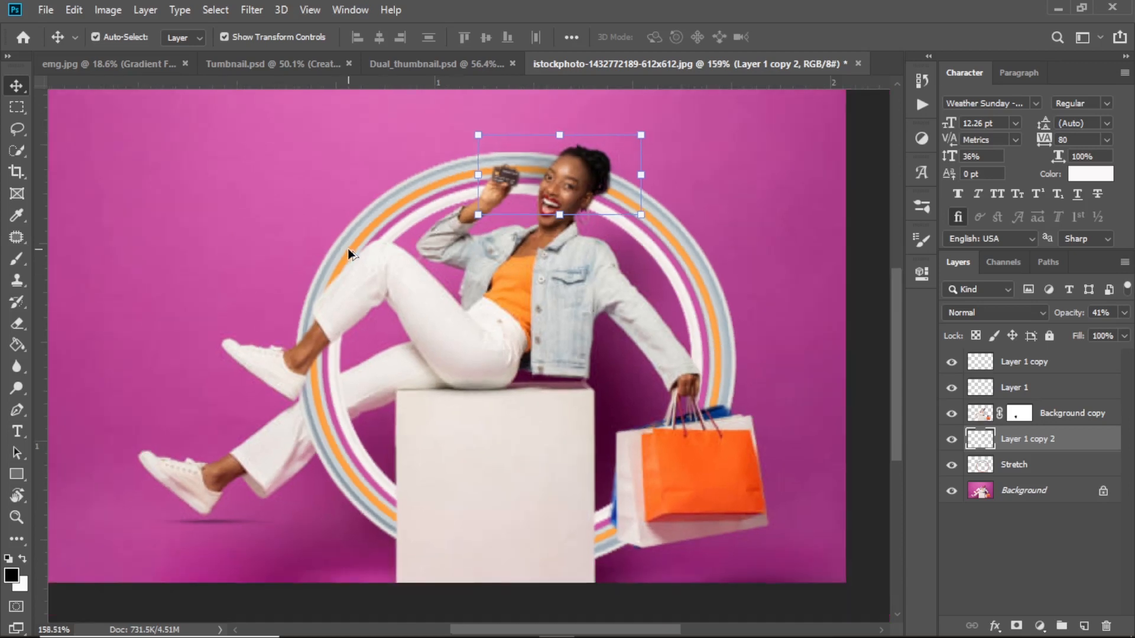
{"action": "scroll", "coordinate": [526, 249], "scroll_direction": "up", "scroll_amount": 2}
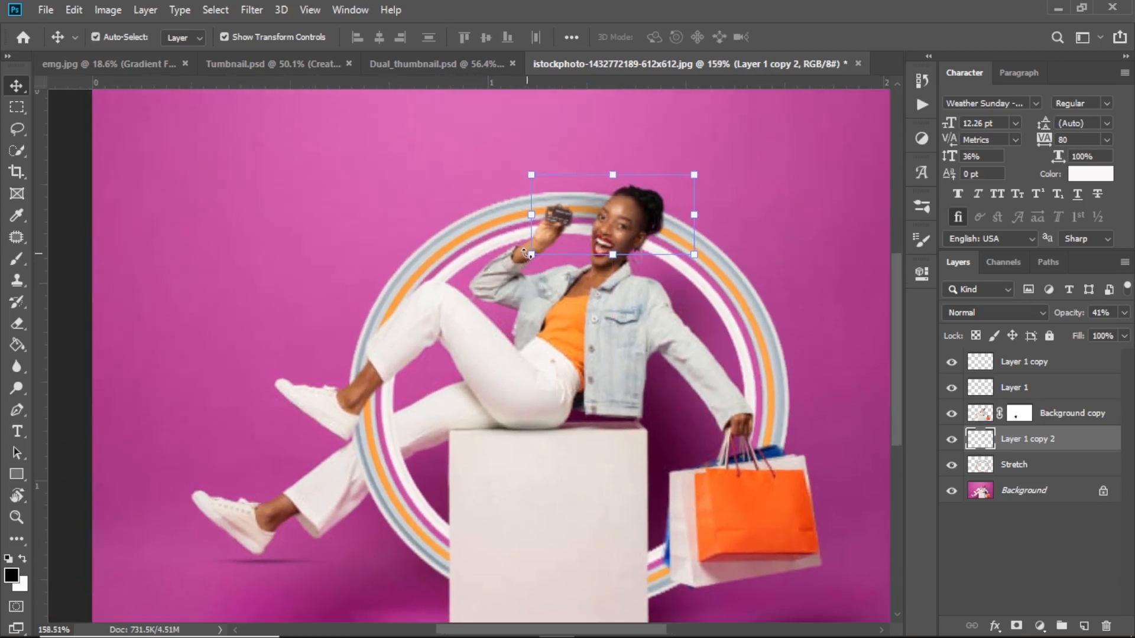
{"action": "scroll", "coordinate": [527, 253], "scroll_direction": "down", "scroll_amount": 4}
{"action": "scroll", "coordinate": [555, 247], "scroll_direction": "up", "scroll_amount": 1}
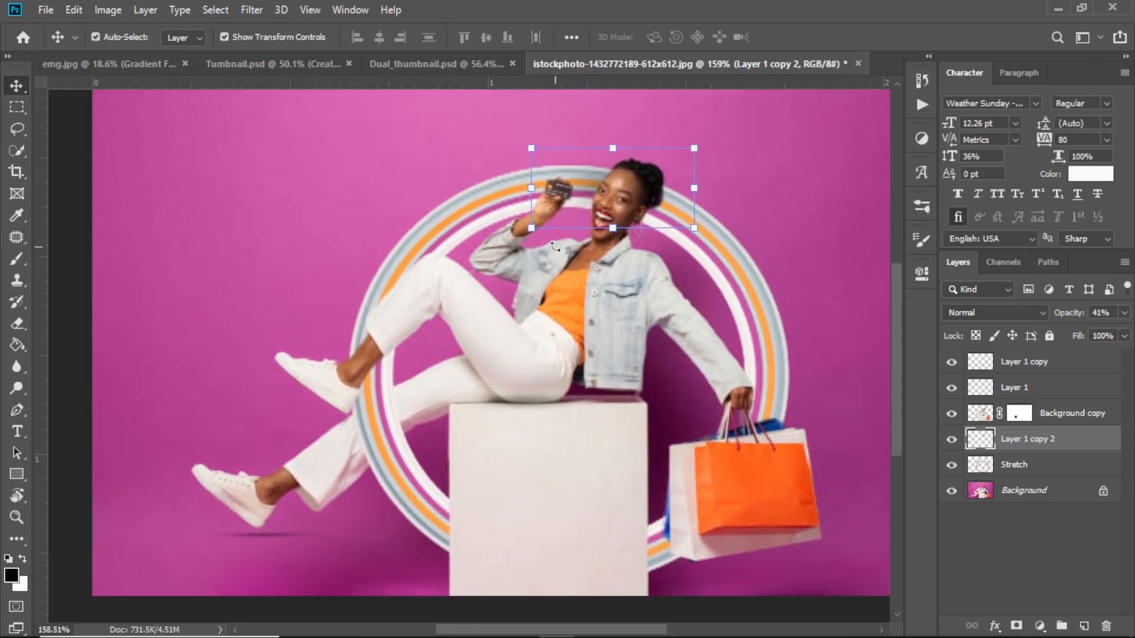
{"action": "scroll", "coordinate": [262, 177], "scroll_direction": "up", "scroll_amount": 1}
{"action": "left_click", "coordinate": [262, 177]}
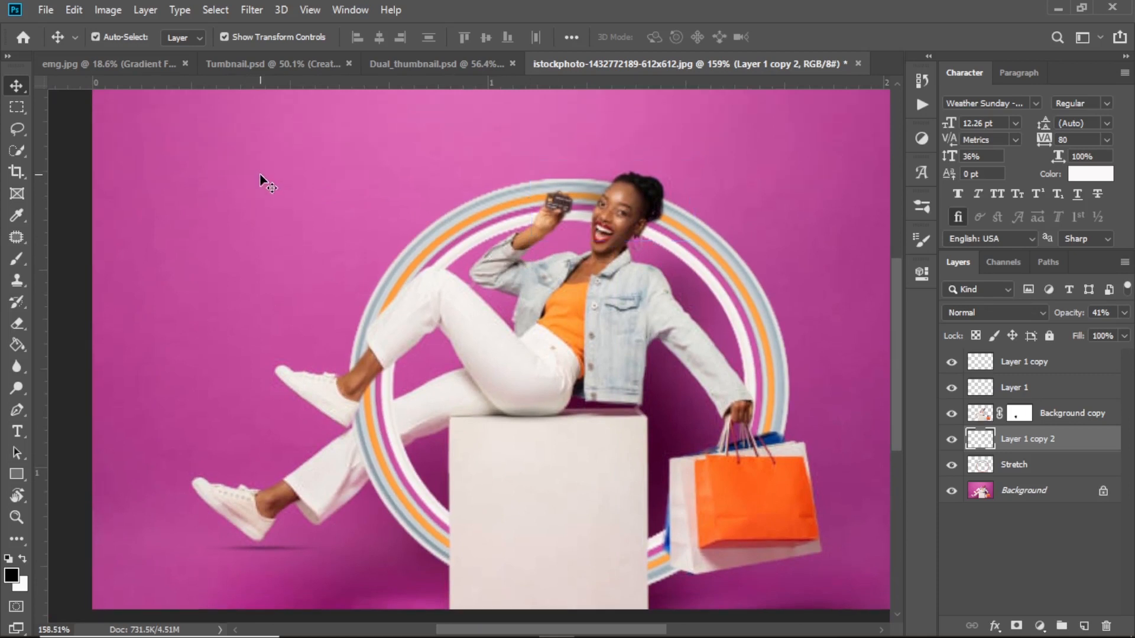
Switch to the Type tool for adding text.
{"action": "left_click", "coordinate": [17, 431]}
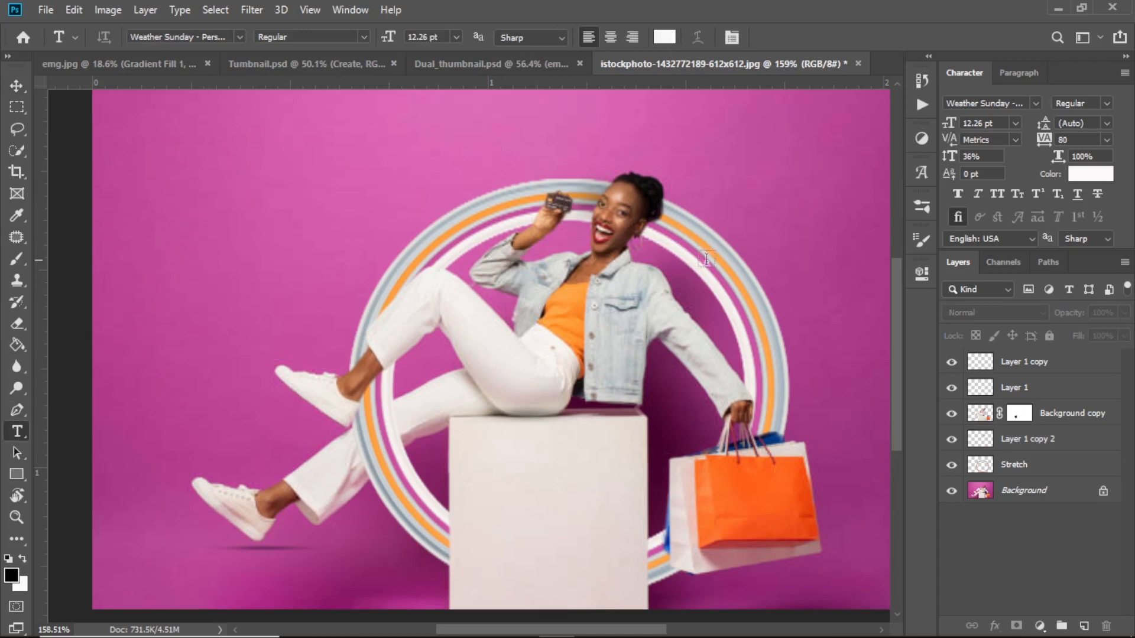
{"action": "scroll", "coordinate": [707, 260], "scroll_direction": "down", "scroll_amount": 2}
{"action": "scroll", "coordinate": [708, 264], "scroll_direction": "up", "scroll_amount": 2}
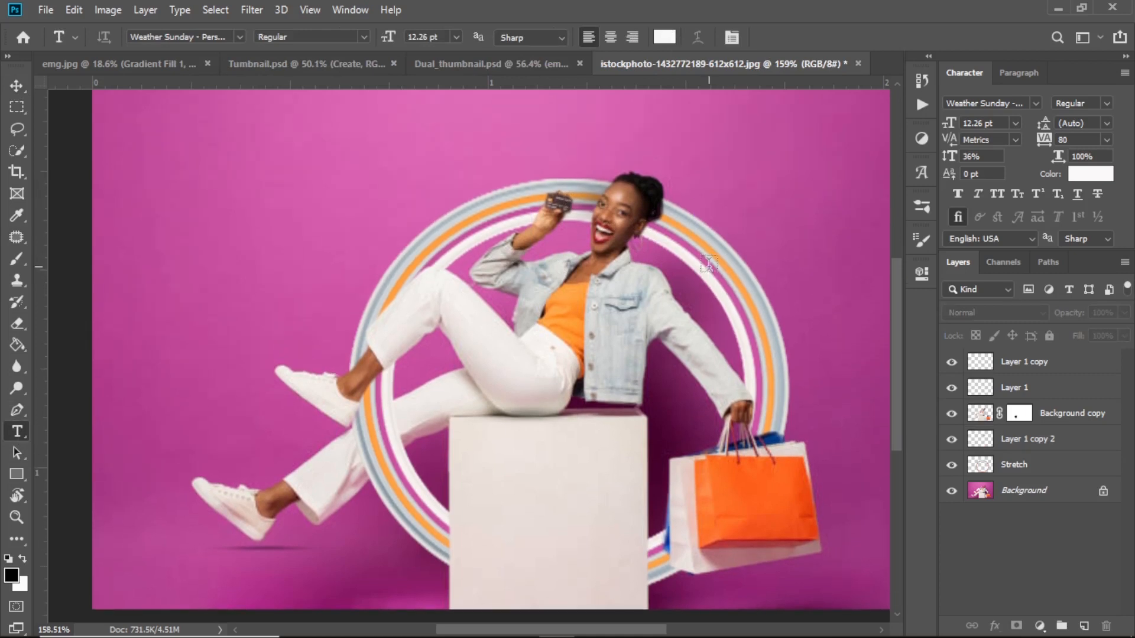